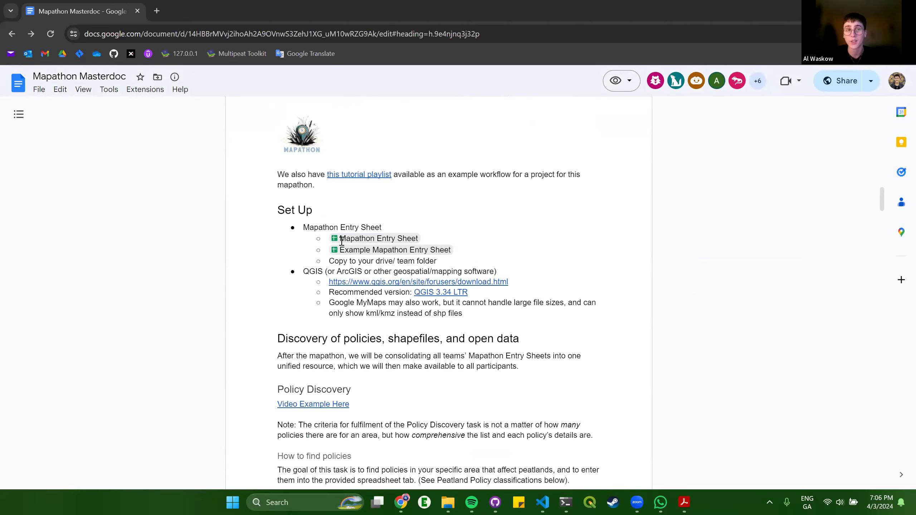
Step: Search the web for "qgis" and open the download page of the QGIS website
{"action": "left_click", "coordinate": [156, 12]}
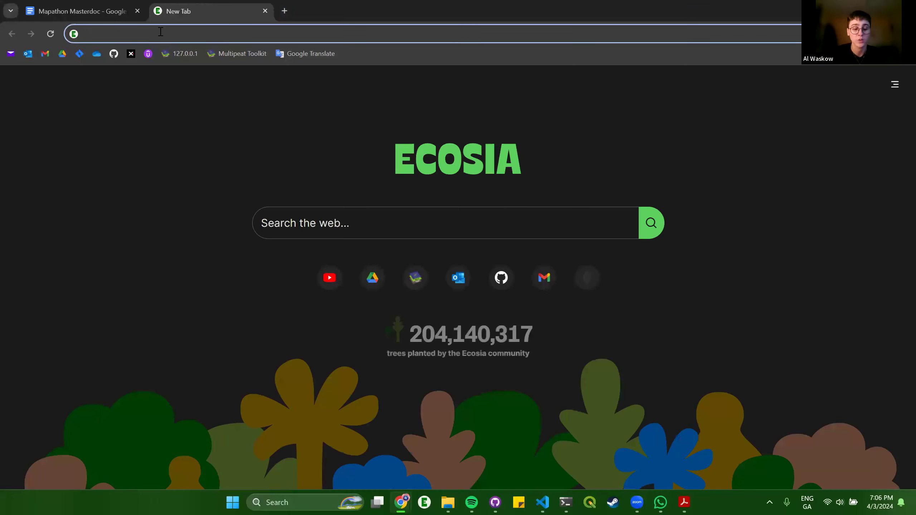
{"action": "type", "text": "qgis"}
{"action": "key", "text": "Return"}
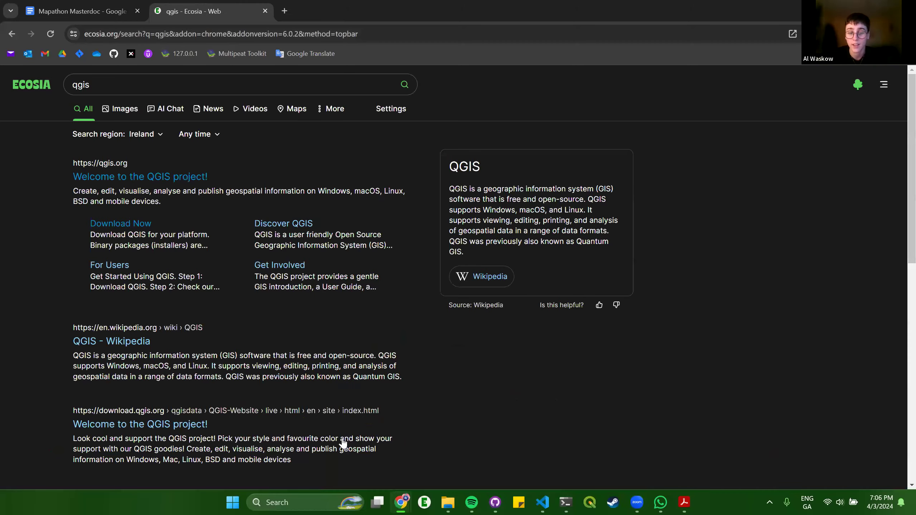
{"action": "left_click", "coordinate": [342, 443]}
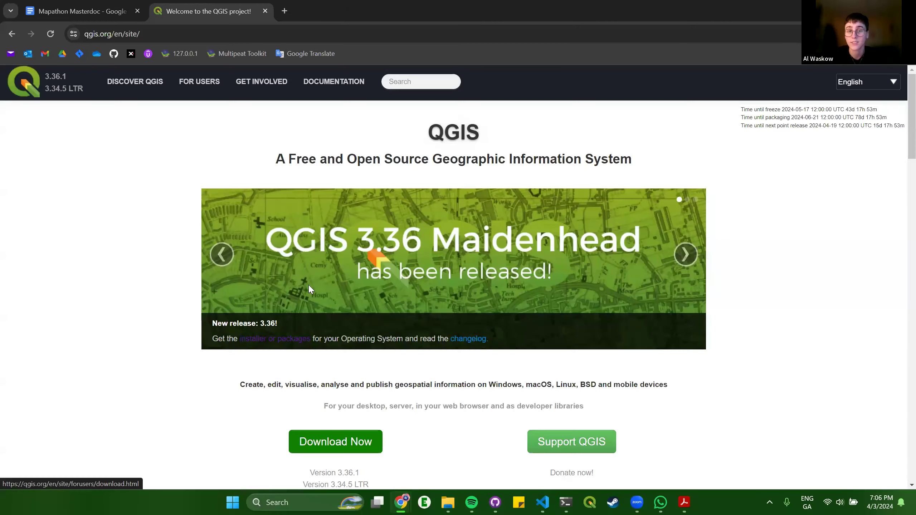
{"action": "left_click", "coordinate": [357, 446]}
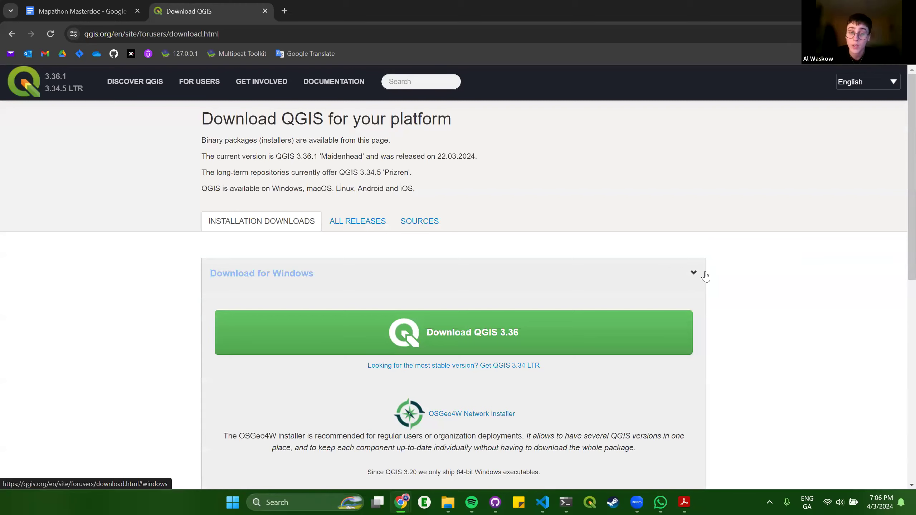
Step: Start downloading the QGIS 3.34 LTR installer for Windows and cancel the download
{"action": "left_click", "coordinate": [696, 277]}
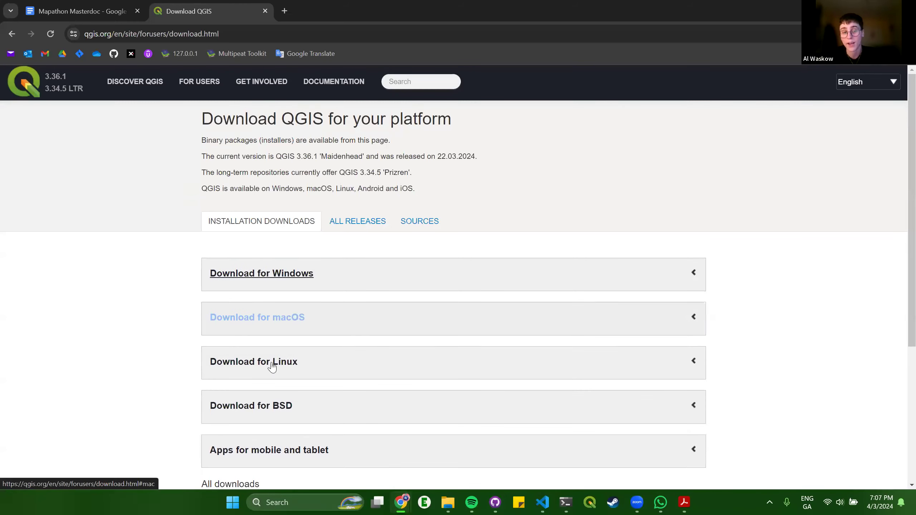
{"action": "left_click", "coordinate": [695, 277]}
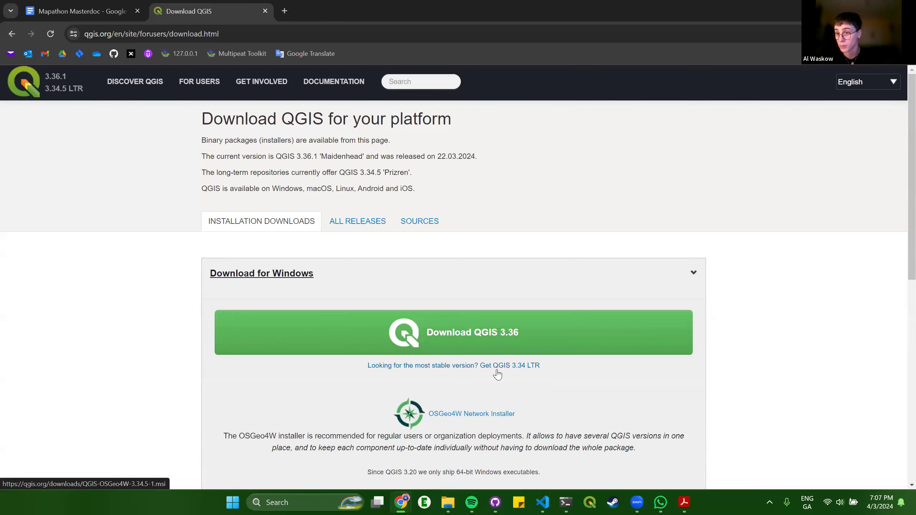
{"action": "left_click", "coordinate": [470, 367]}
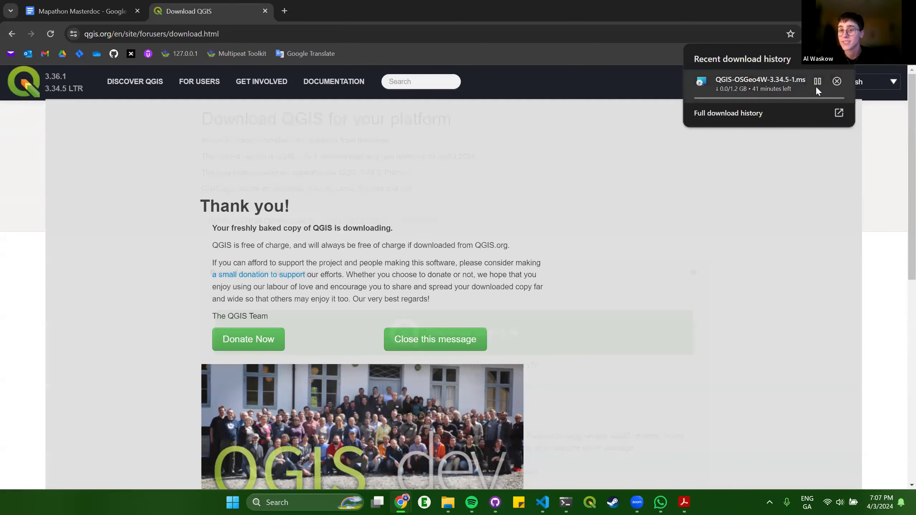
{"action": "left_click", "coordinate": [837, 83]}
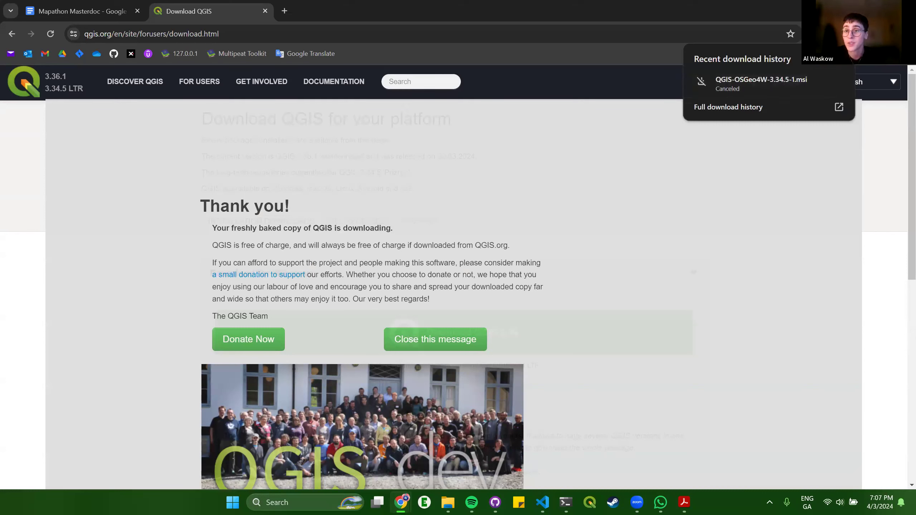
Step: Switch to QGIS and add the OpenStreetMap XYZ tile layer as the basemap of the untitled project
{"action": "left_click", "coordinate": [592, 500]}
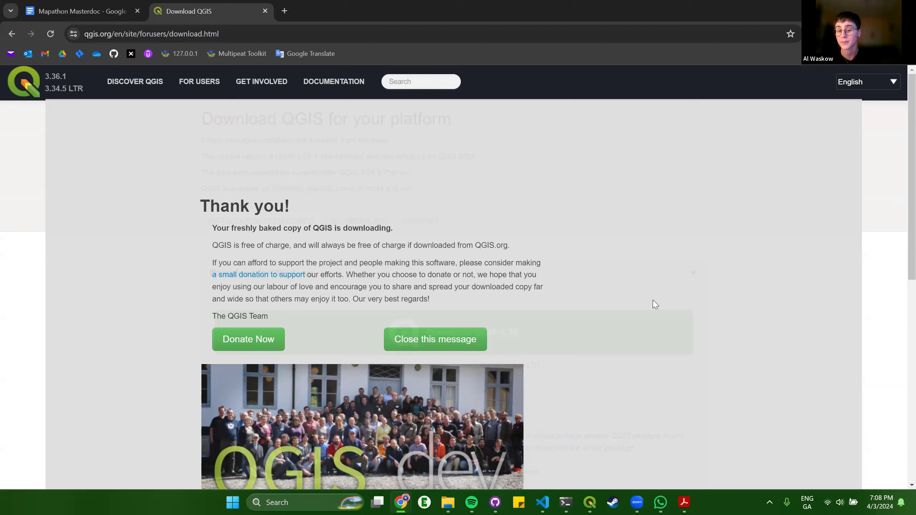
{"action": "left_click", "coordinate": [589, 503]}
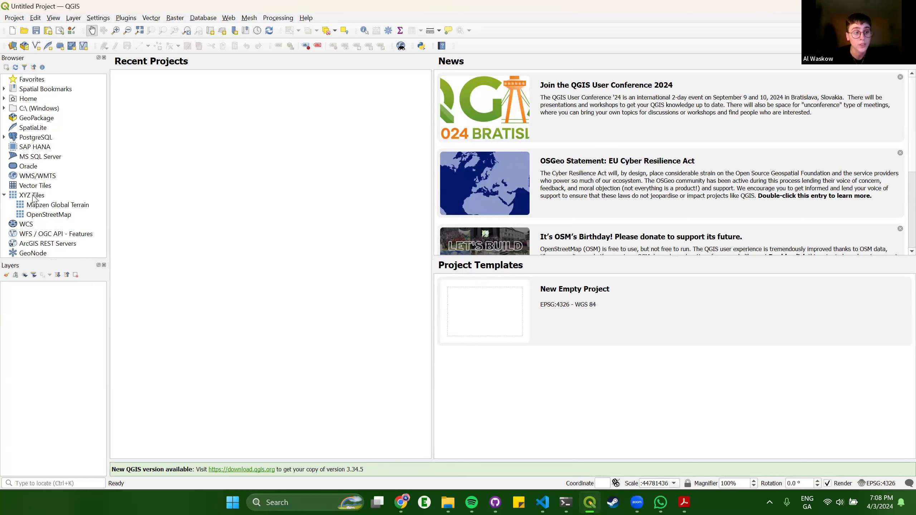
{"action": "left_click", "coordinate": [4, 196]}
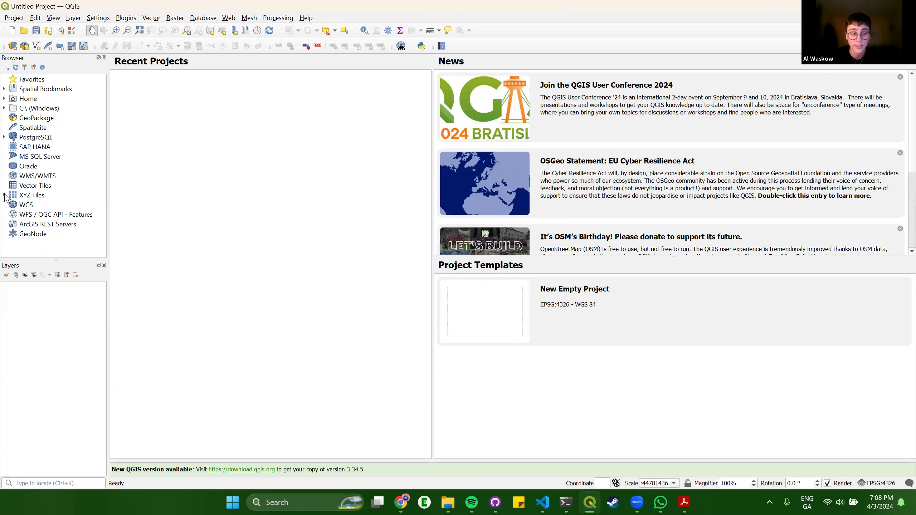
{"action": "double_click", "coordinate": [31, 198]}
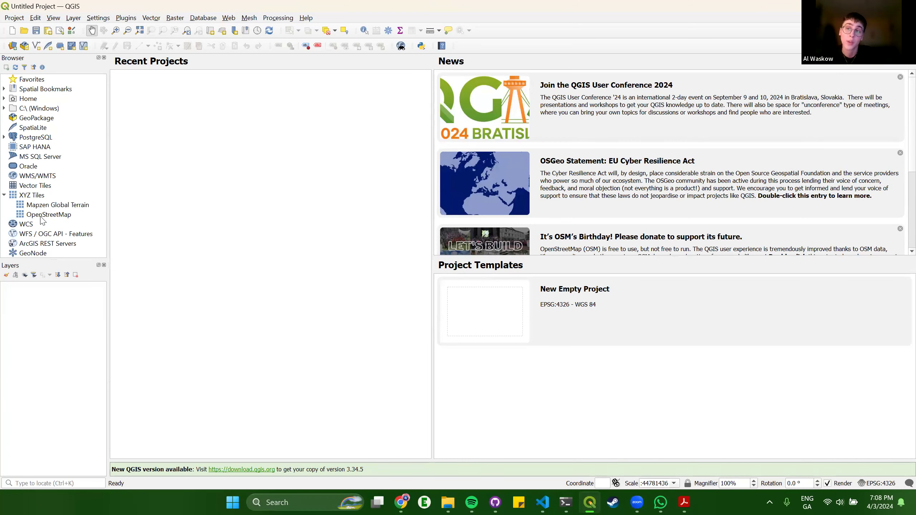
{"action": "double_click", "coordinate": [41, 217]}
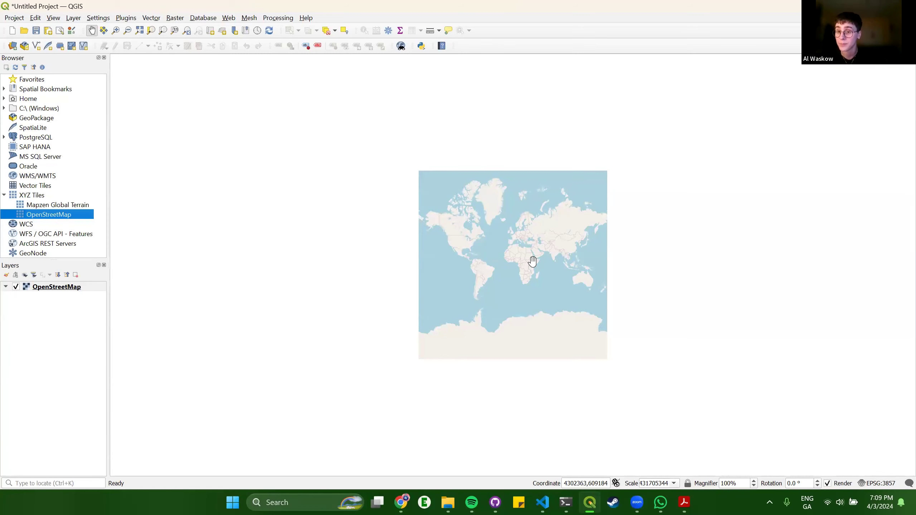
Step: Add the CLC18_IE.shp shapefile from the CLC18_IE folder in Documents/ASPECT to the map of Ireland
{"action": "scroll", "coordinate": [526, 259], "scroll_direction": "up", "scroll_amount": 2}
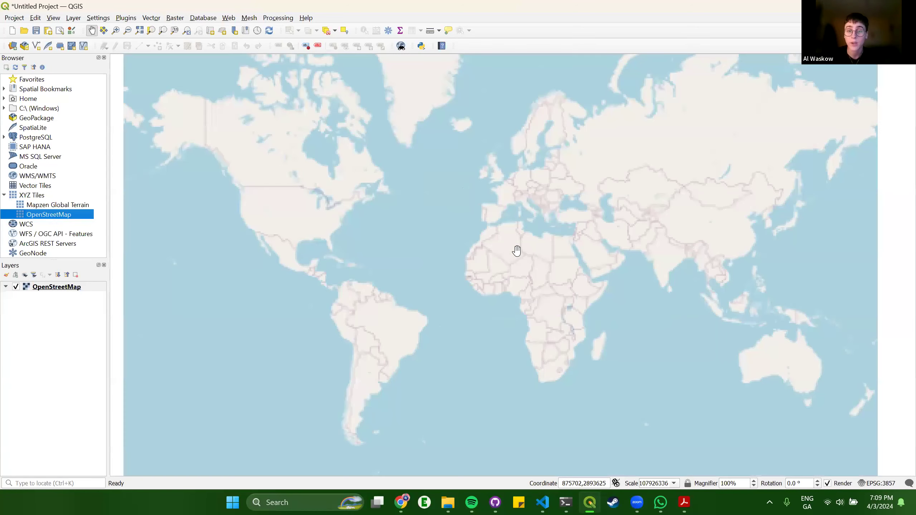
{"action": "scroll", "coordinate": [491, 168], "scroll_direction": "up", "scroll_amount": 5}
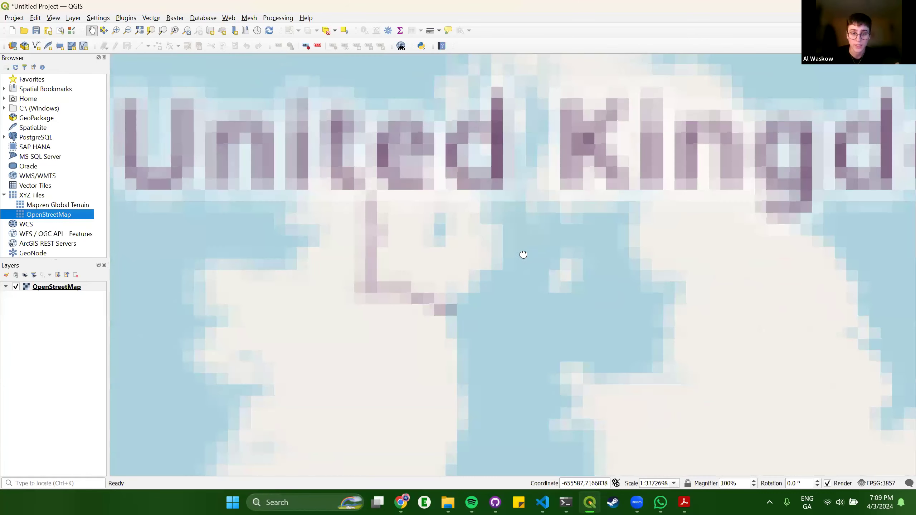
{"action": "scroll", "coordinate": [581, 274], "scroll_direction": "down", "scroll_amount": 2}
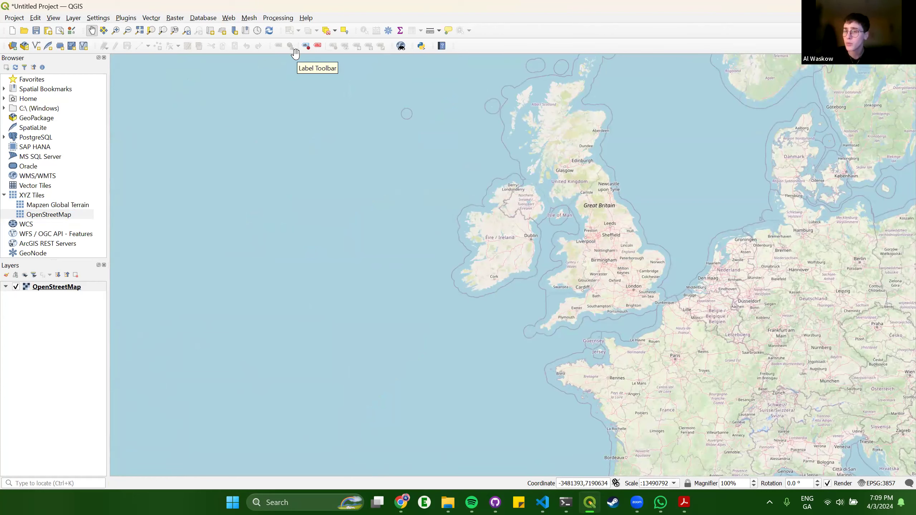
{"action": "left_click", "coordinate": [4, 98]}
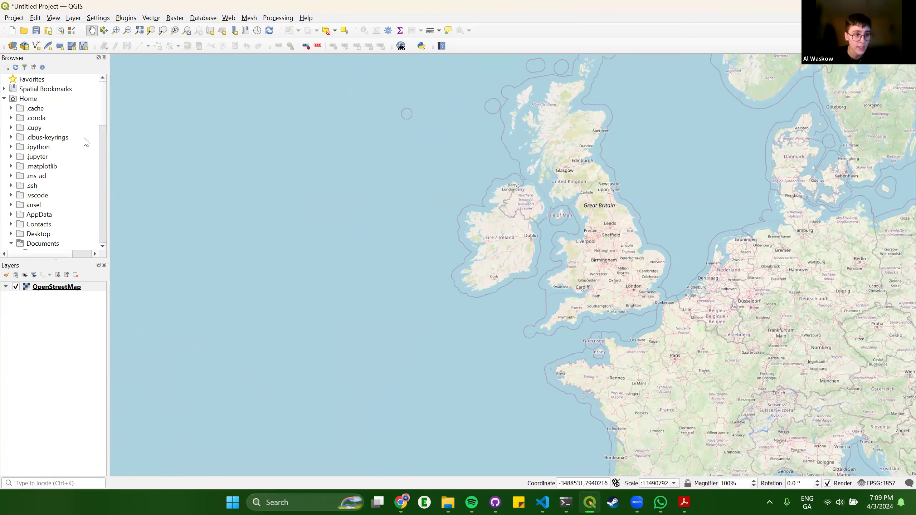
{"action": "scroll", "coordinate": [102, 108], "scroll_direction": "down", "scroll_amount": 4}
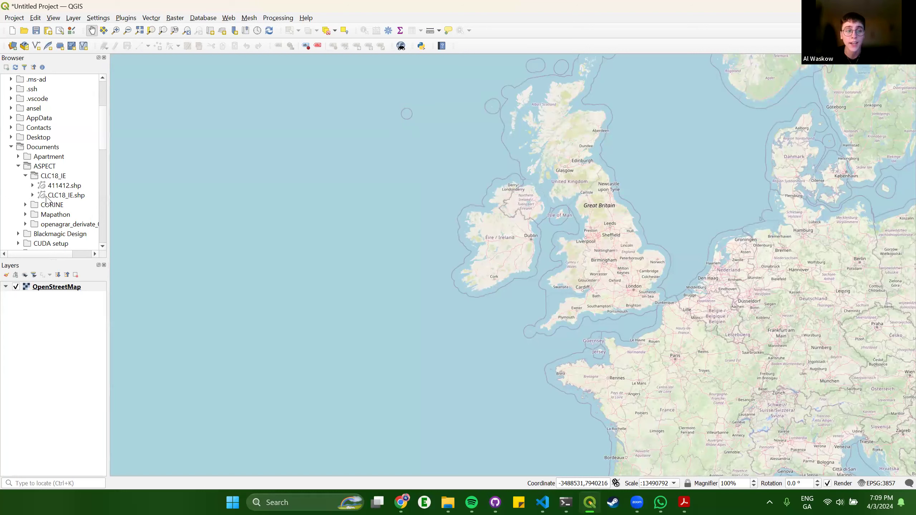
{"action": "double_click", "coordinate": [63, 197]}
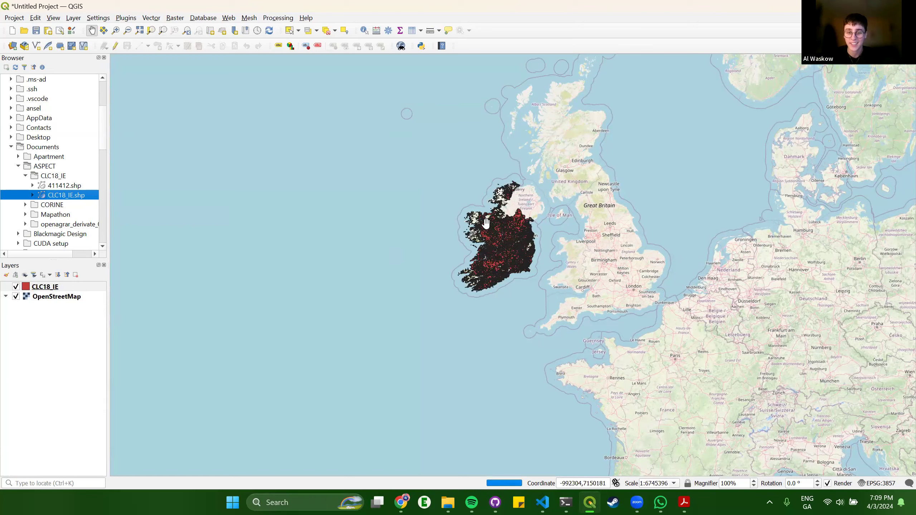
Step: Open the CLC18_IE layer's attribute table in table view and examine the CODE_18 values and their class descriptions
{"action": "scroll", "coordinate": [513, 238], "scroll_direction": "up", "scroll_amount": 2}
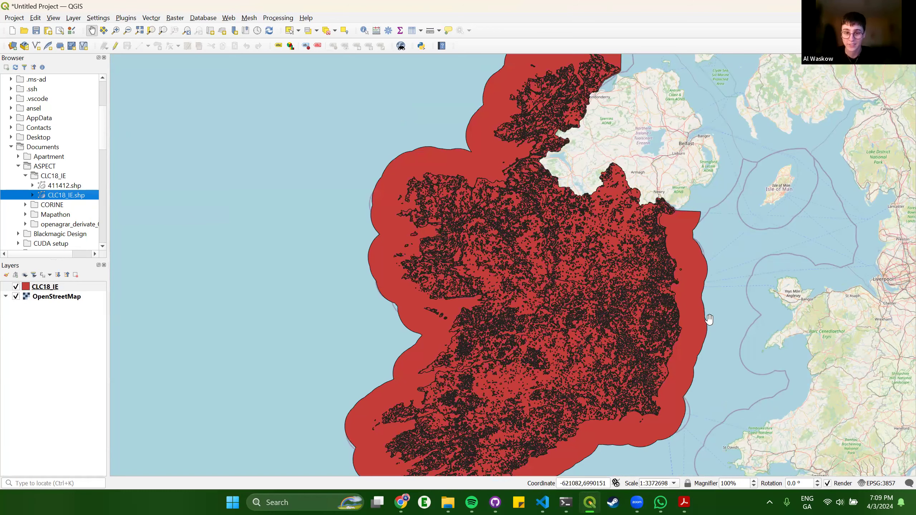
{"action": "left_click_drag", "start_coordinate": [470, 342], "coordinate": [461, 336]}
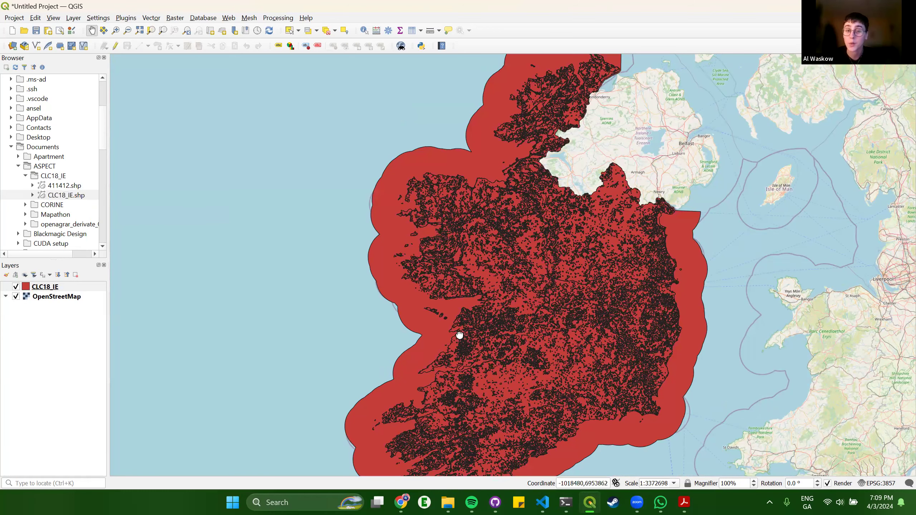
{"action": "left_click_drag", "start_coordinate": [407, 311], "coordinate": [351, 285]}
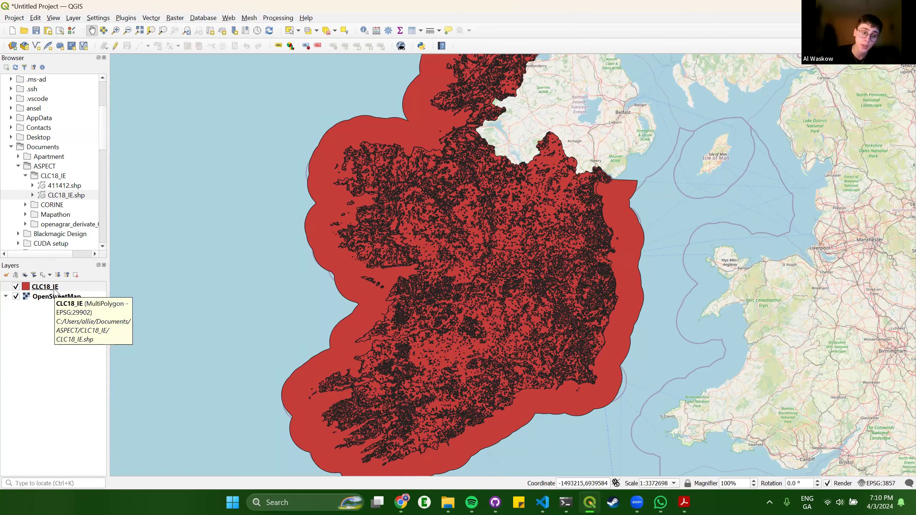
{"action": "right_click", "coordinate": [55, 289]}
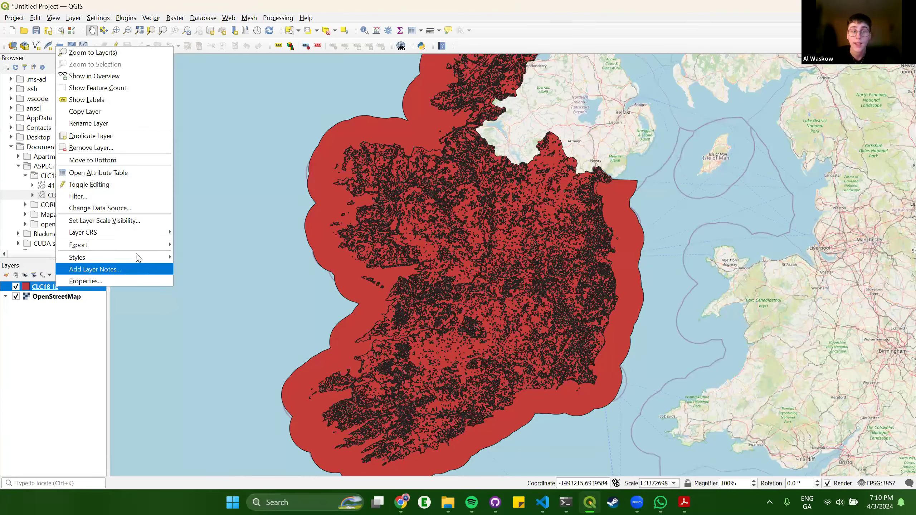
{"action": "left_click", "coordinate": [144, 173]}
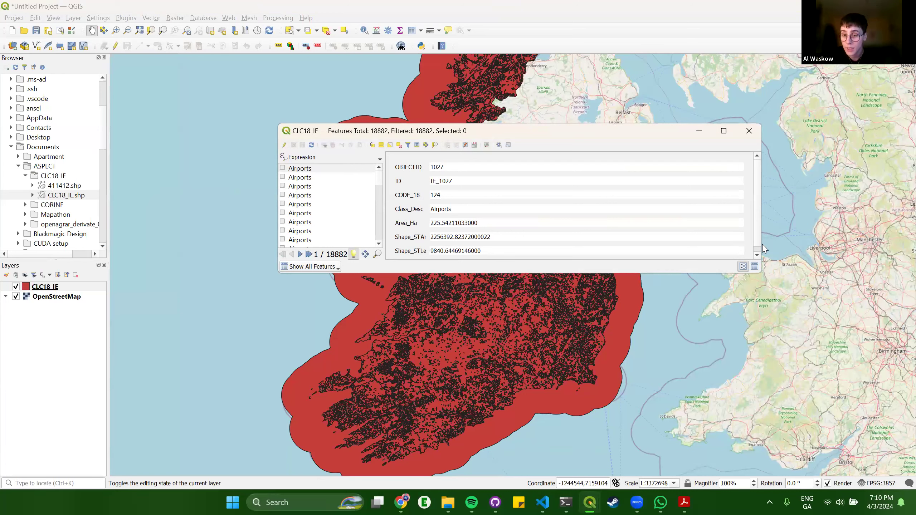
{"action": "left_click", "coordinate": [755, 266]}
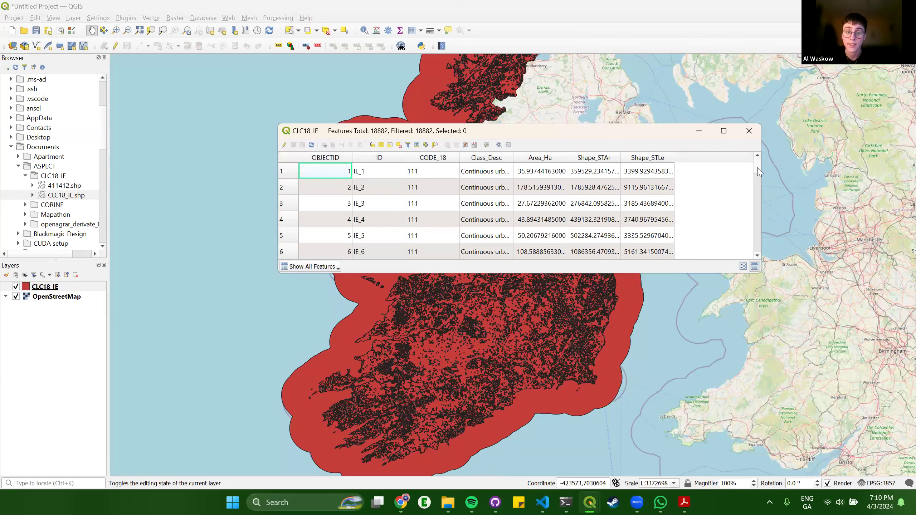
{"action": "left_click_drag", "start_coordinate": [758, 168], "coordinate": [754, 256]}
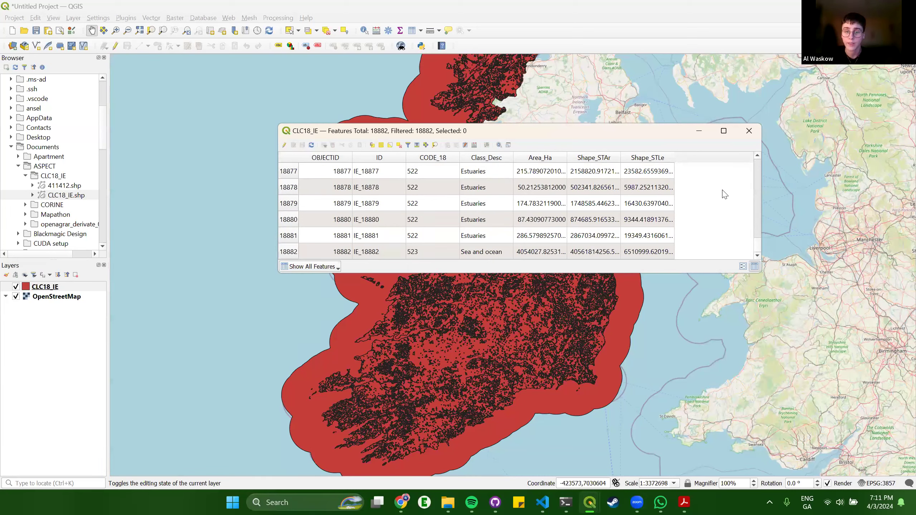
{"action": "left_click_drag", "start_coordinate": [760, 242], "coordinate": [760, 204]}
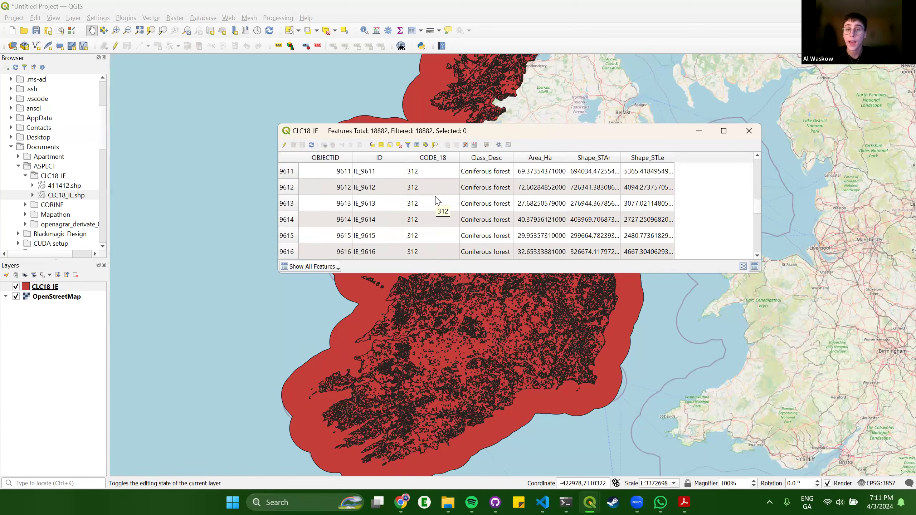
{"action": "left_click_drag", "start_coordinate": [757, 207], "coordinate": [758, 240]}
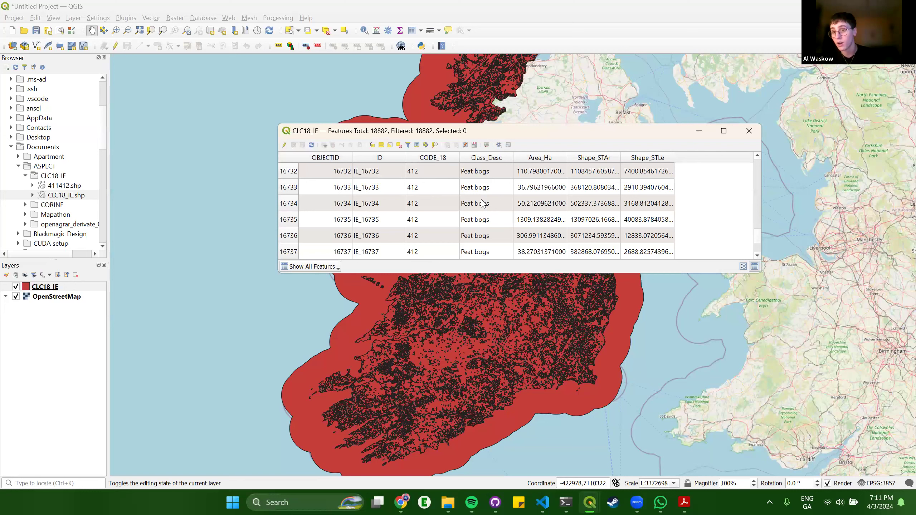
Step: Select the CLC18_IE features whose CODE_18 contains 412, using the attribute table's form filter
{"action": "left_click", "coordinate": [408, 145]}
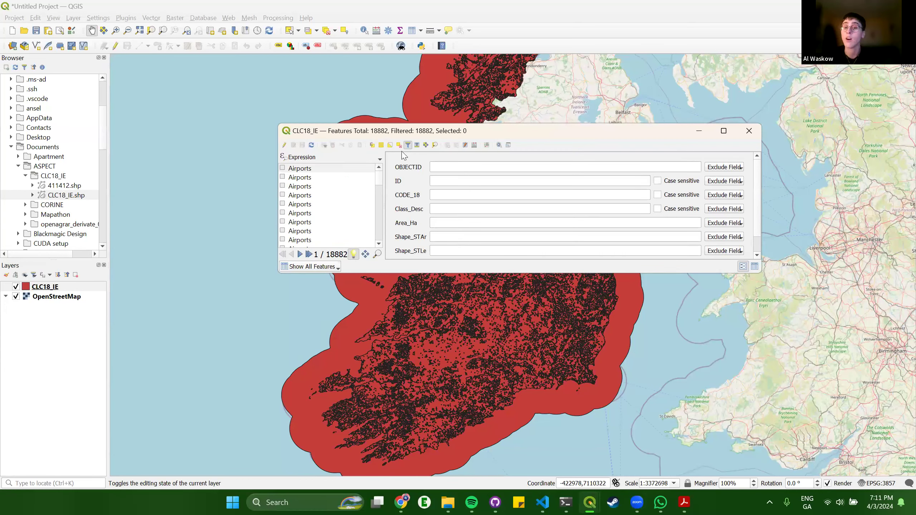
{"action": "left_click_drag", "start_coordinate": [413, 131], "coordinate": [401, 117]}
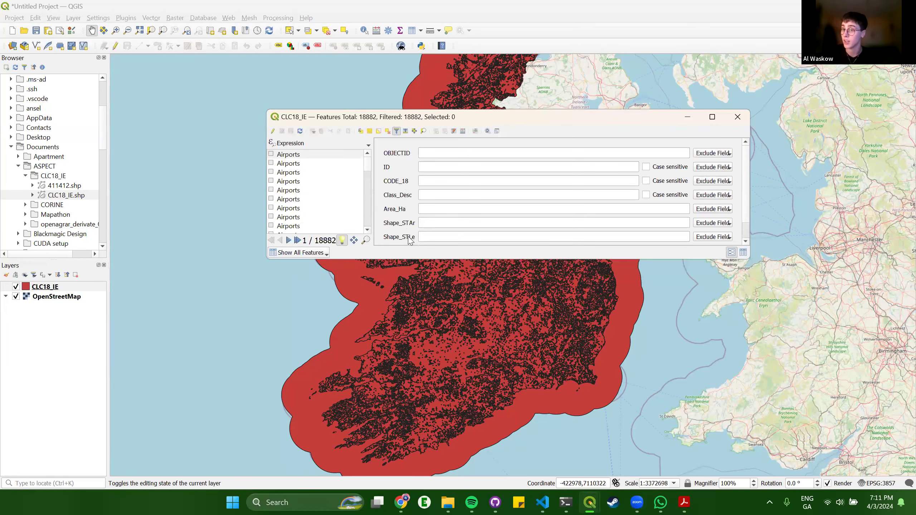
{"action": "left_click", "coordinate": [433, 180]}
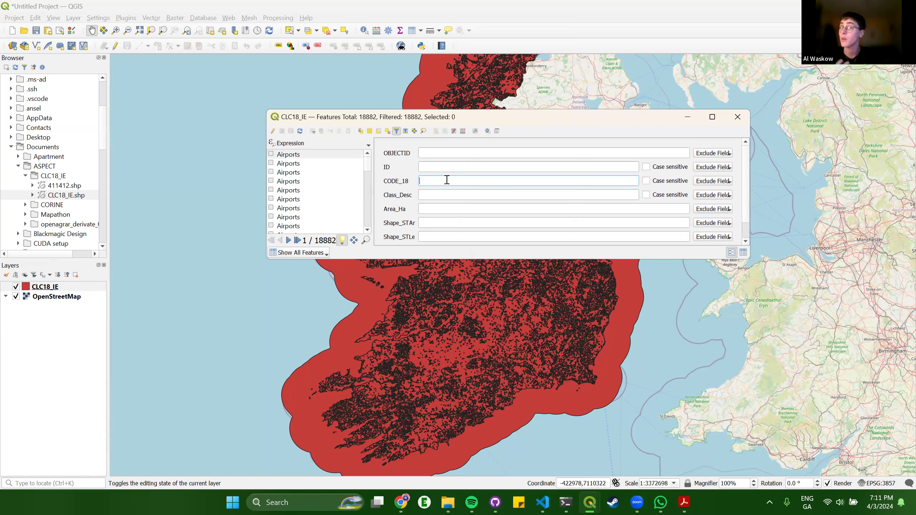
{"action": "type", "text": "412"}
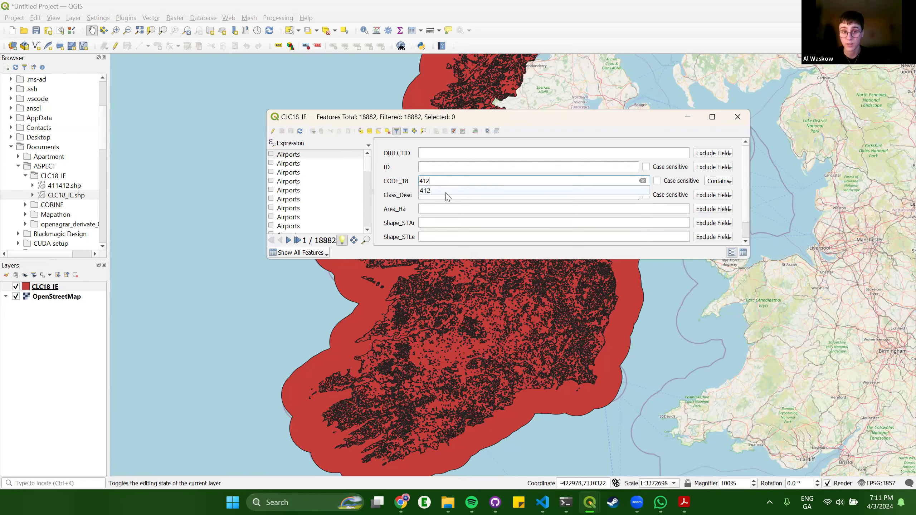
{"action": "left_click", "coordinate": [446, 192]}
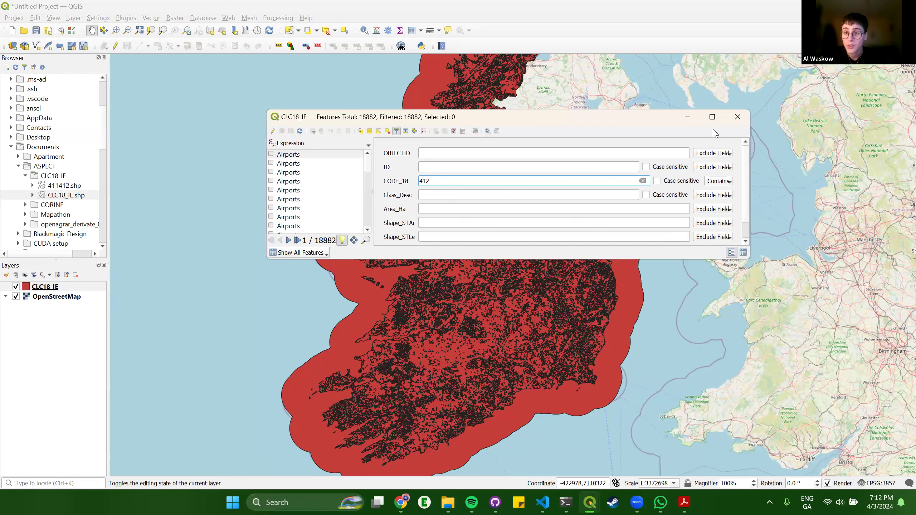
{"action": "scroll", "coordinate": [746, 196], "scroll_direction": "down", "scroll_amount": 2}
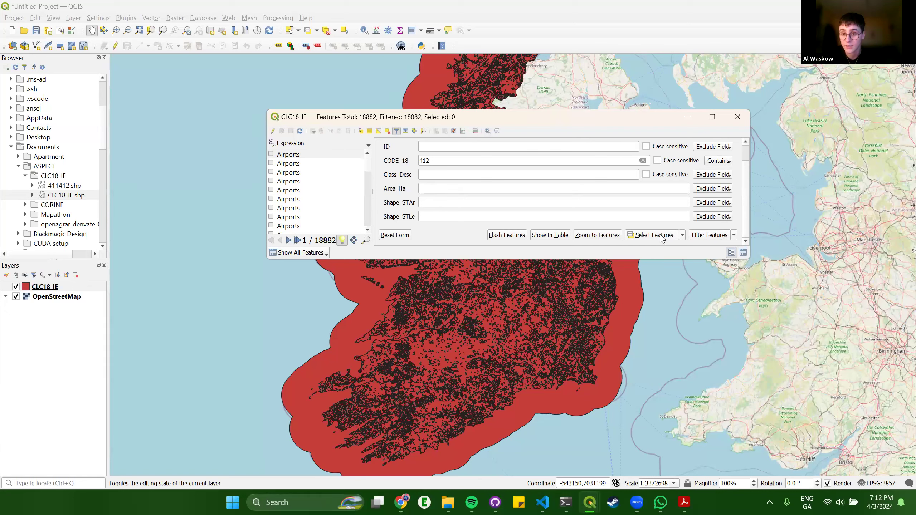
{"action": "left_click", "coordinate": [663, 237]}
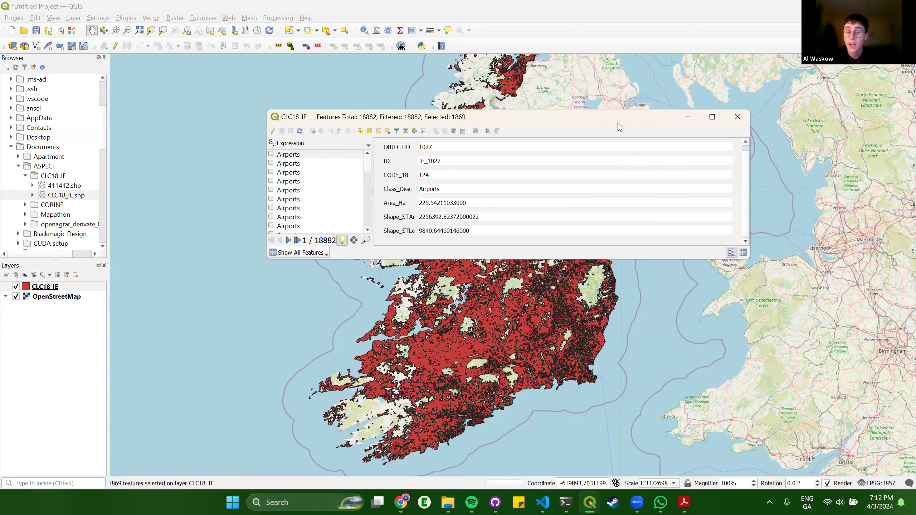
Step: Export the selected CLC18_IE features as an ESRI Shapefile named peatfilter in the Downloads folder, adding it to the map
{"action": "left_click_drag", "start_coordinate": [427, 117], "coordinate": [421, 299]}
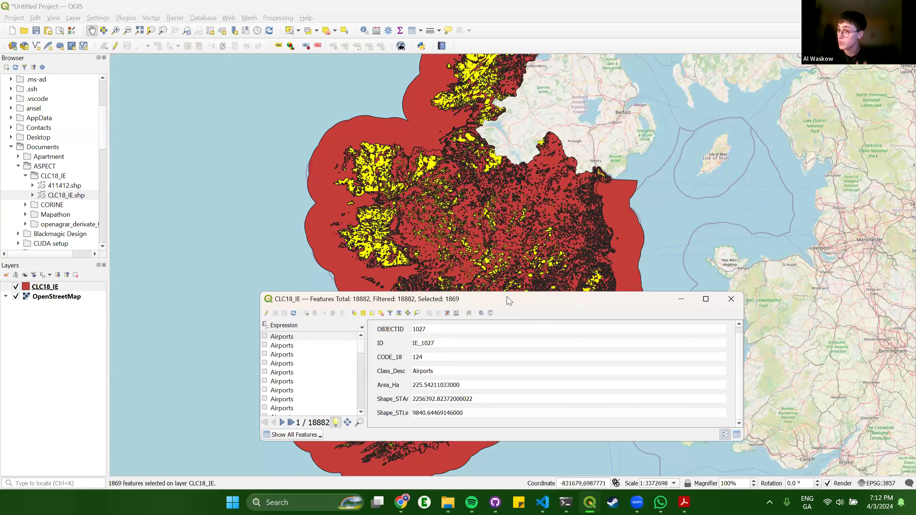
{"action": "right_click", "coordinate": [66, 291]}
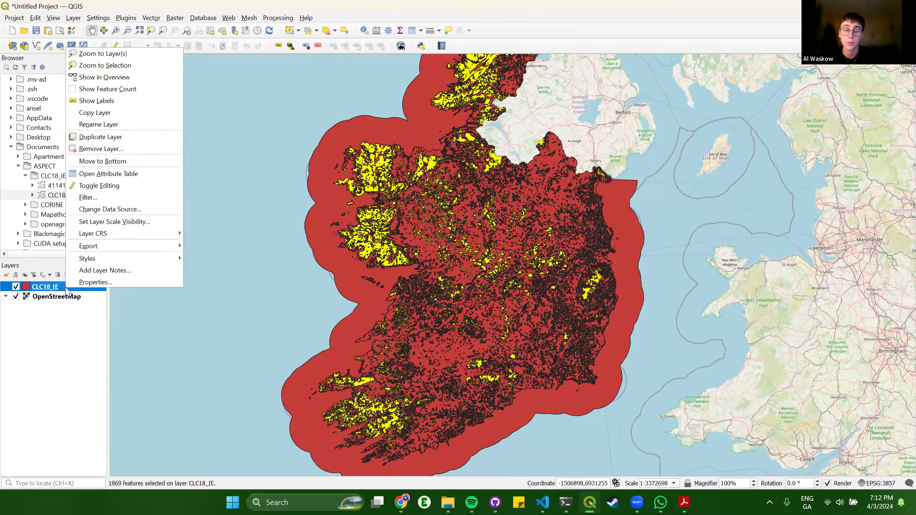
{"action": "mouse_move", "coordinate": [122, 249]}
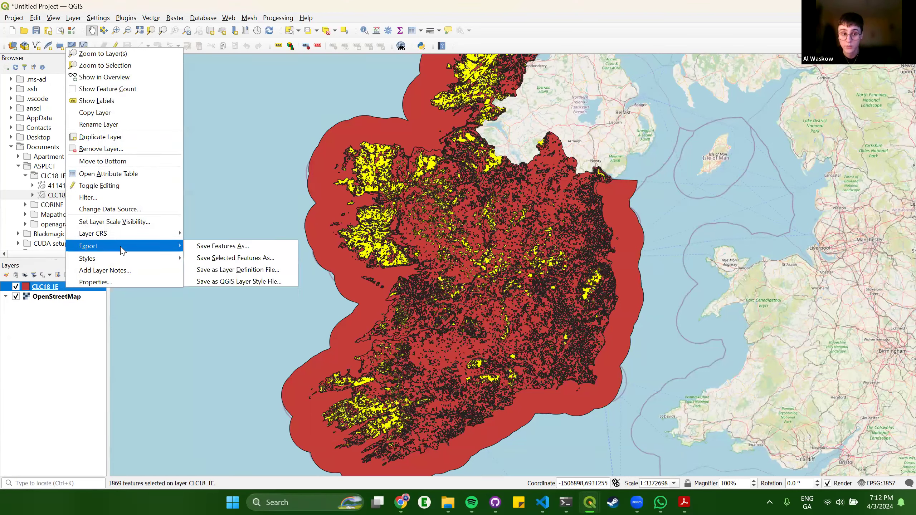
{"action": "left_click", "coordinate": [231, 258]}
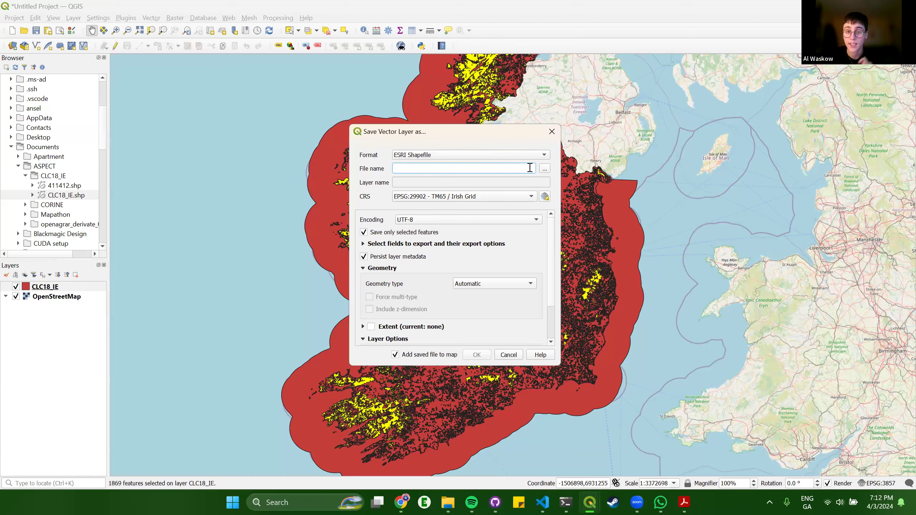
{"action": "left_click", "coordinate": [545, 169]}
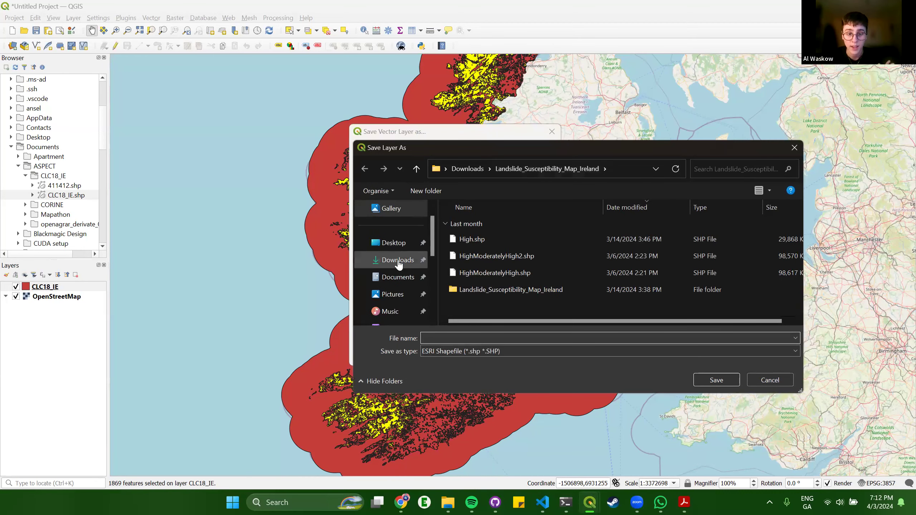
{"action": "left_click", "coordinate": [397, 261]}
{"action": "left_click", "coordinate": [360, 338]}
{"action": "type", "text": "peatfilter"}
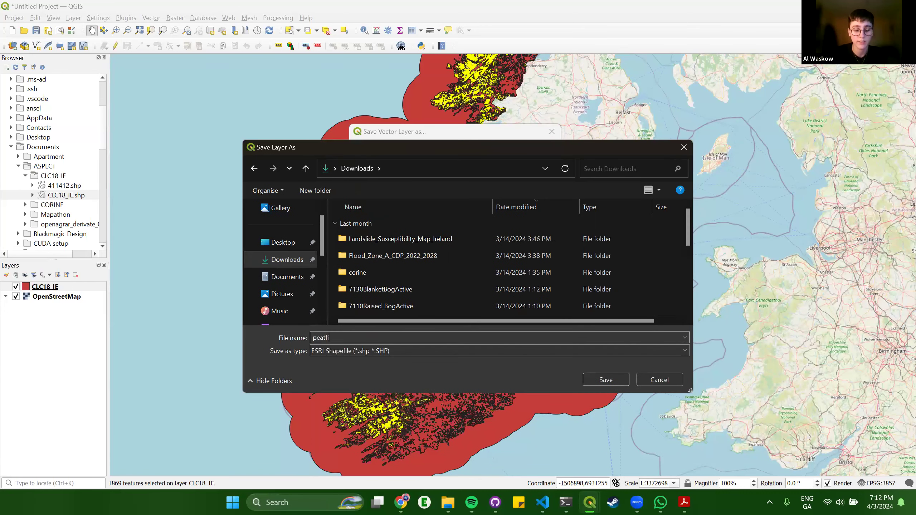
{"action": "left_click", "coordinate": [592, 380]}
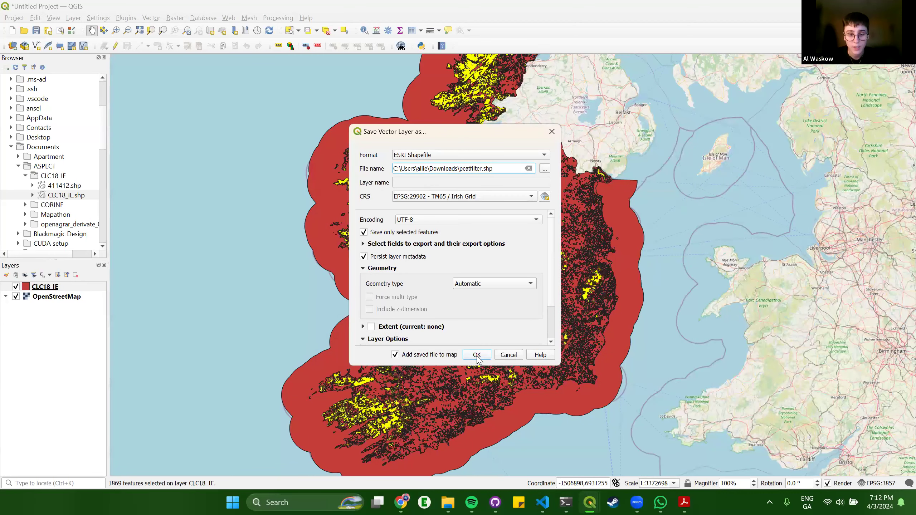
{"action": "left_click", "coordinate": [477, 355]}
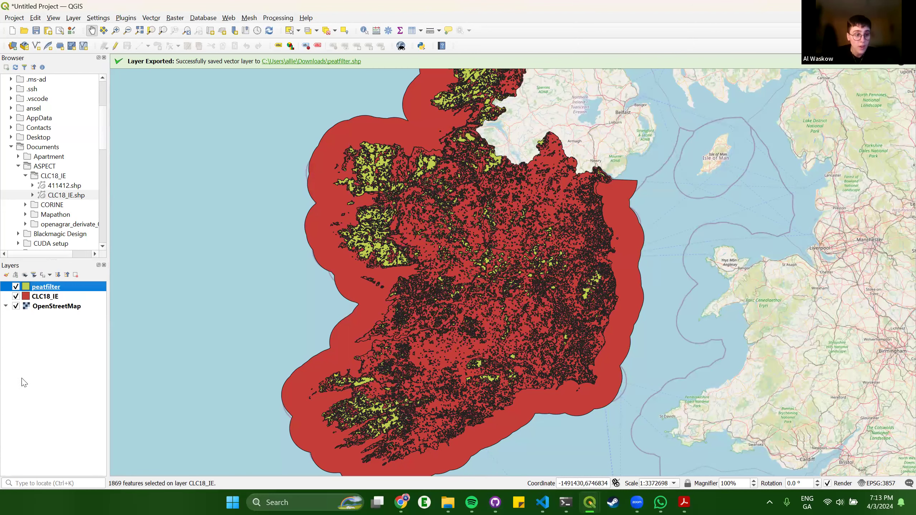
Step: Hide the CLC18_IE layer so that only the peatfilter features show over the OpenStreetMap basemap
{"action": "left_click", "coordinate": [15, 296]}
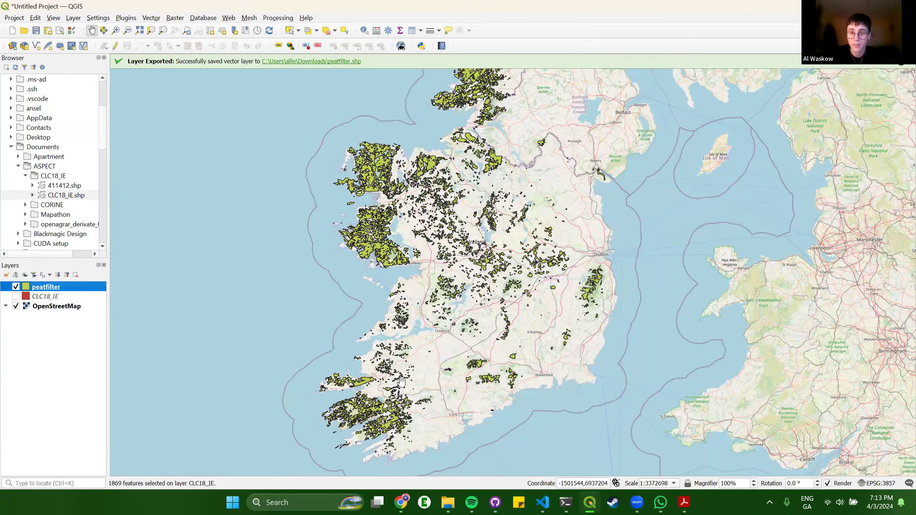
{"action": "left_click_drag", "start_coordinate": [582, 202], "coordinate": [582, 269]}
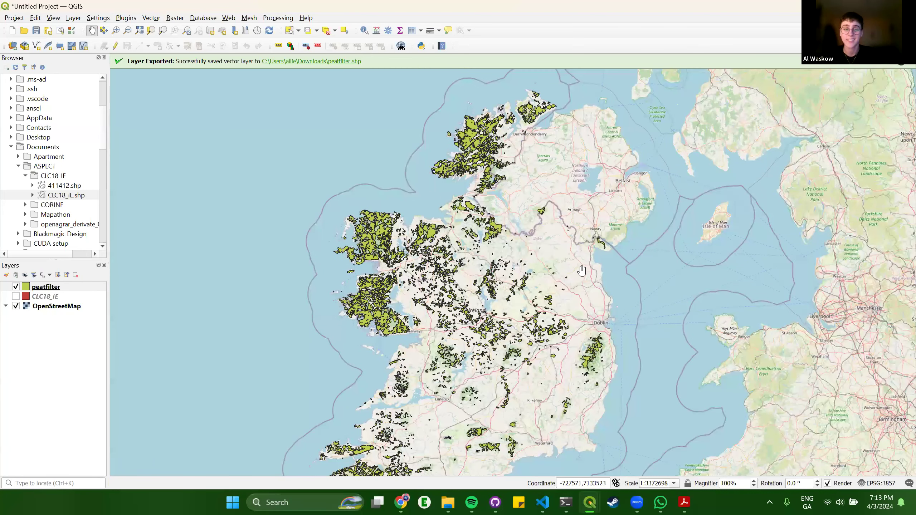
{"action": "left_click_drag", "start_coordinate": [571, 435], "coordinate": [574, 400]}
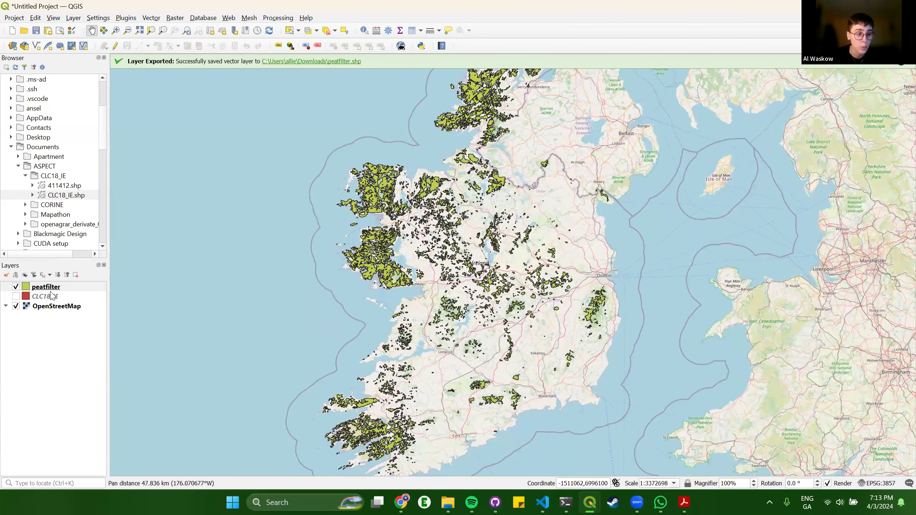
Step: Check the CODE_18 and Class_Desc values of the peatfilter layer in its attribute table, from the first to the last row
{"action": "right_click", "coordinate": [49, 289]}
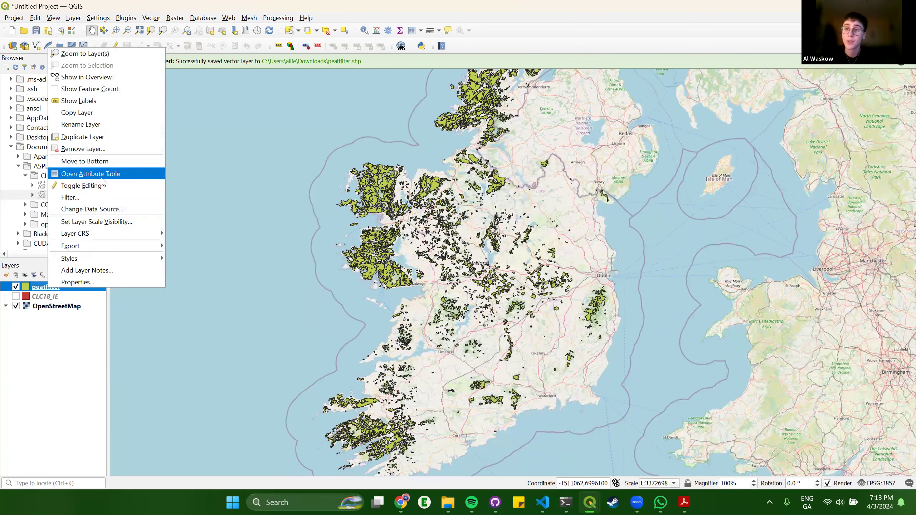
{"action": "left_click", "coordinate": [90, 174]}
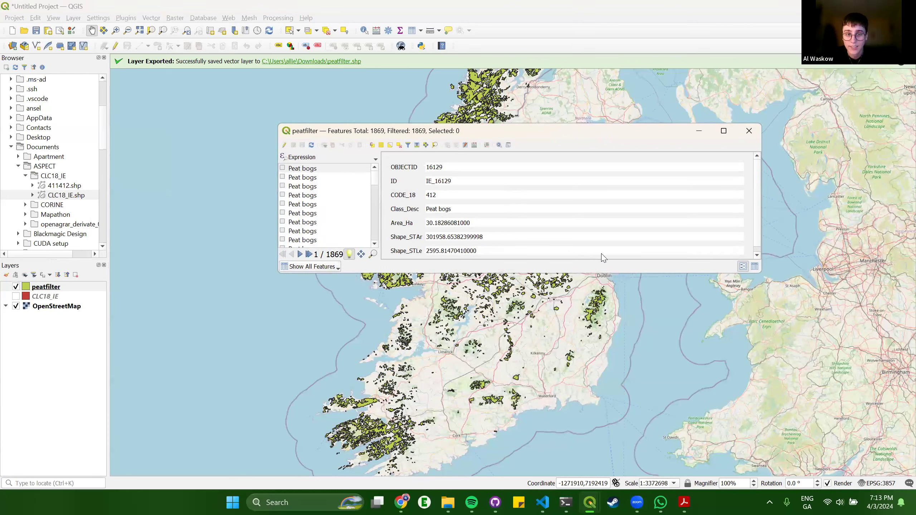
{"action": "left_click", "coordinate": [755, 267]}
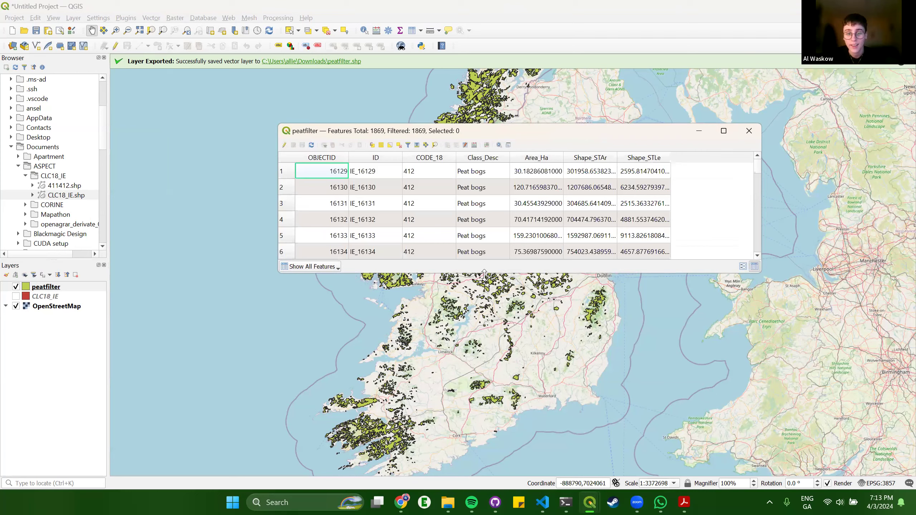
{"action": "left_click_drag", "start_coordinate": [486, 274], "coordinate": [486, 401]}
{"action": "scroll", "coordinate": [759, 268], "scroll_direction": "down", "scroll_amount": 20}
{"action": "scroll", "coordinate": [760, 268], "scroll_direction": "down", "scroll_amount": 20}
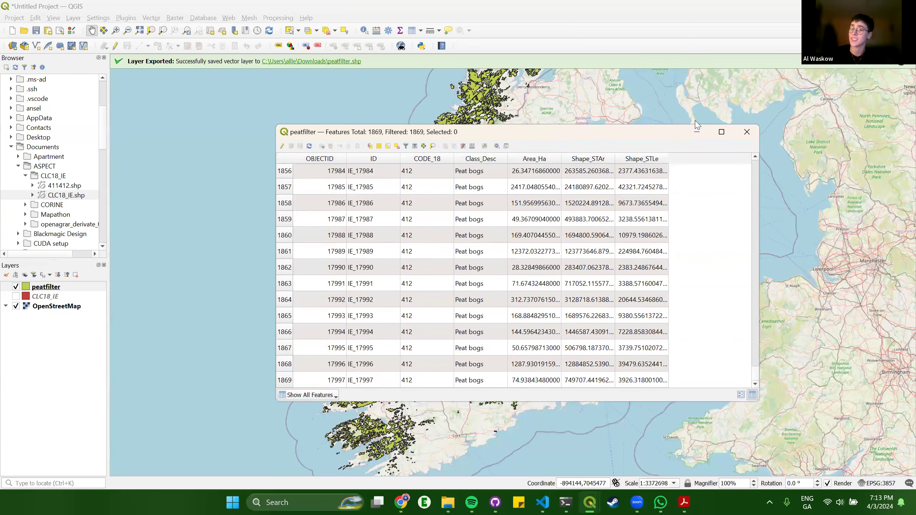
{"action": "left_click_drag", "start_coordinate": [666, 132], "coordinate": [622, 119]}
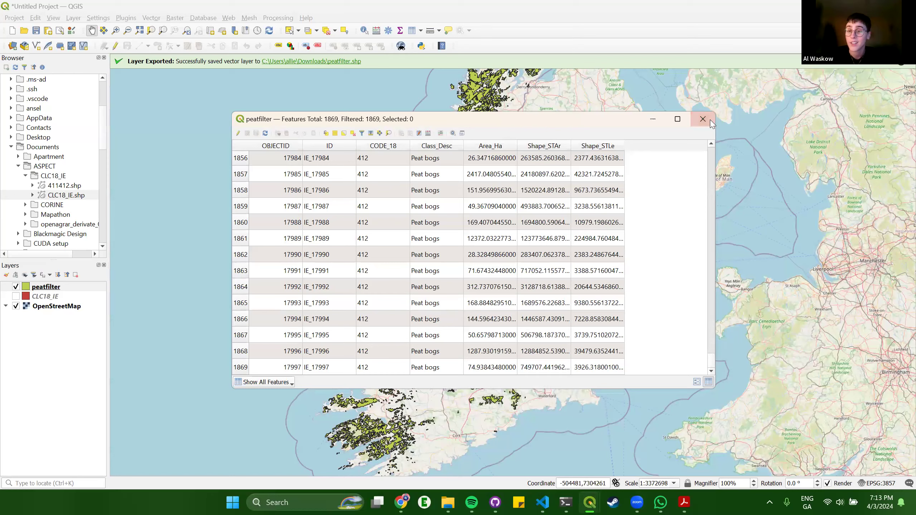
{"action": "left_click", "coordinate": [703, 119]}
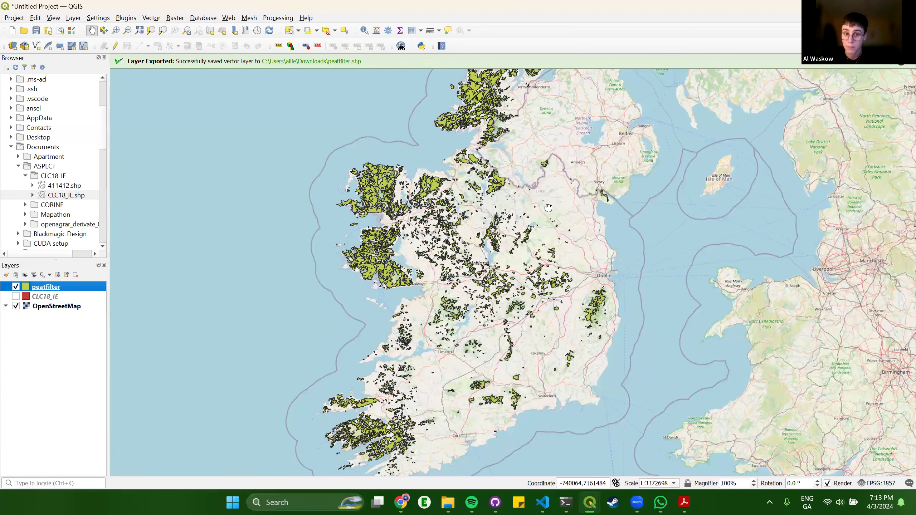
Step: Add the NUTS_RG_01M_2021 regions shapefile from the Mapathon folder to the map and place the peatfilter layer above it
{"action": "left_click_drag", "start_coordinate": [413, 274], "coordinate": [394, 276]}
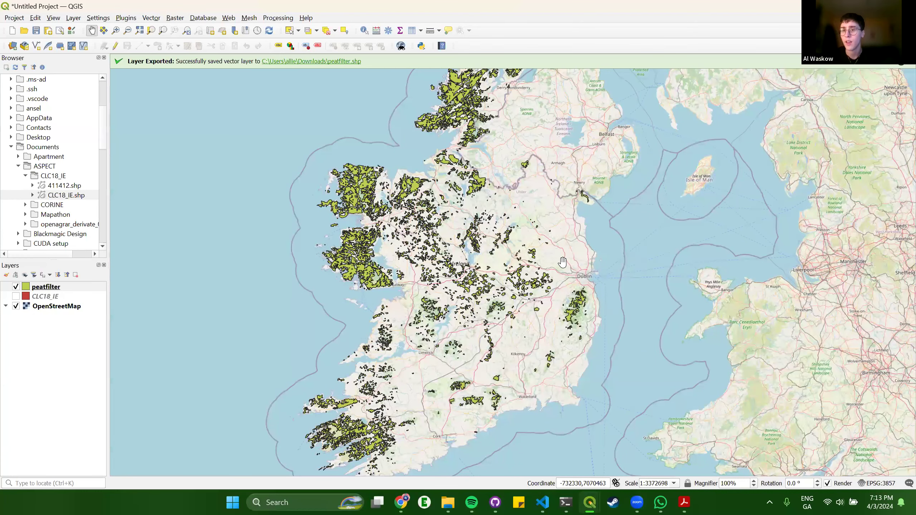
{"action": "left_click", "coordinate": [26, 214]}
{"action": "scroll", "coordinate": [46, 223], "scroll_direction": "down", "scroll_amount": 2}
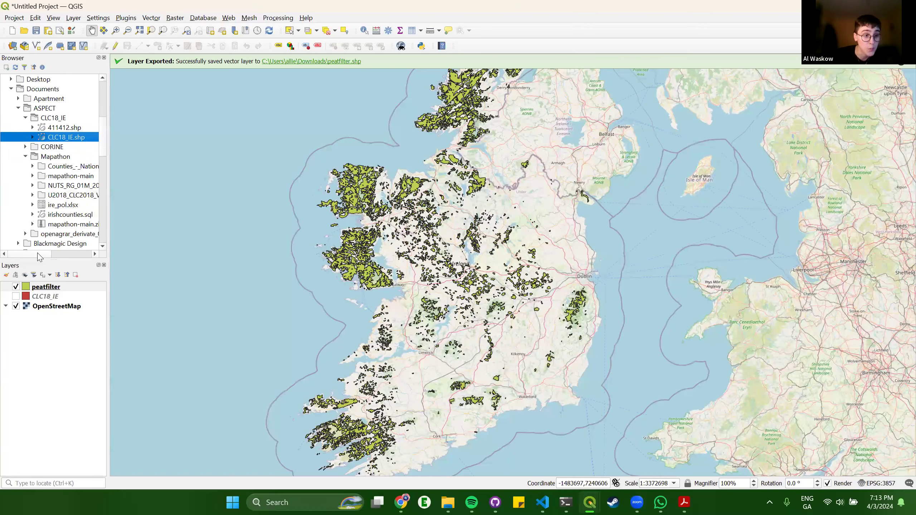
{"action": "scroll", "coordinate": [43, 254], "scroll_direction": "right", "scroll_amount": 1}
{"action": "scroll", "coordinate": [43, 254], "scroll_direction": "right", "scroll_amount": 2}
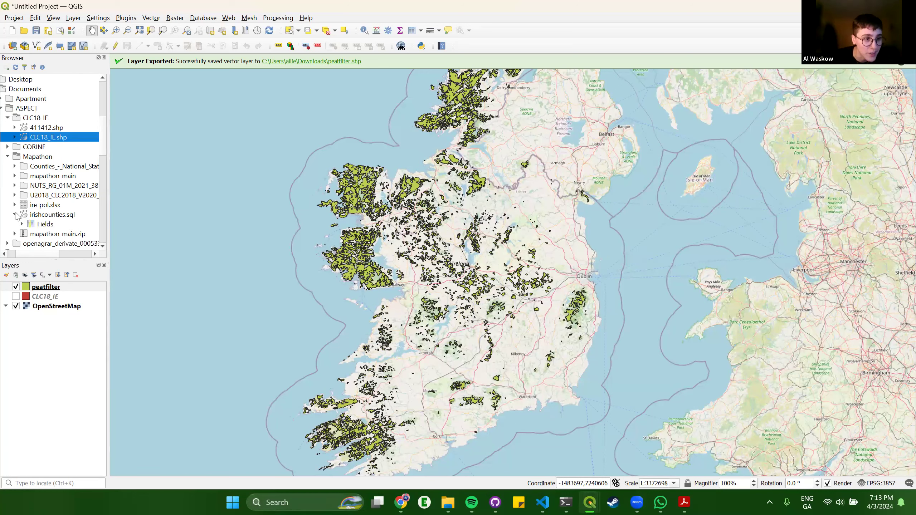
{"action": "left_click", "coordinate": [15, 185]}
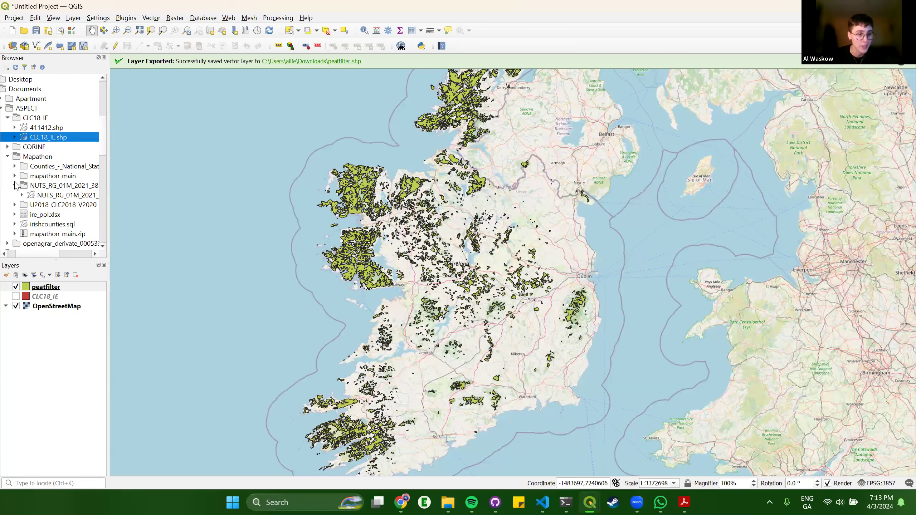
{"action": "left_click", "coordinate": [14, 205]}
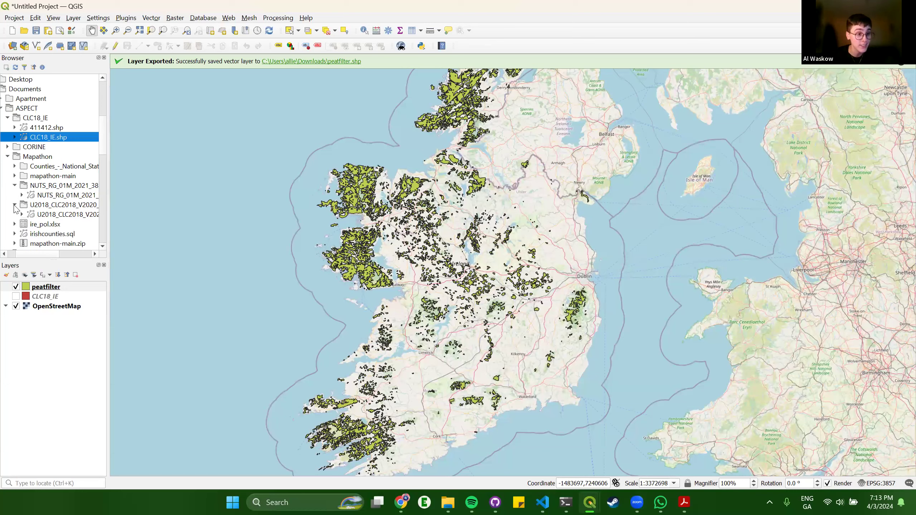
{"action": "double_click", "coordinate": [54, 197]}
{"action": "right_click", "coordinate": [54, 199]}
{"action": "left_click_drag", "start_coordinate": [491, 335], "coordinate": [513, 268]}
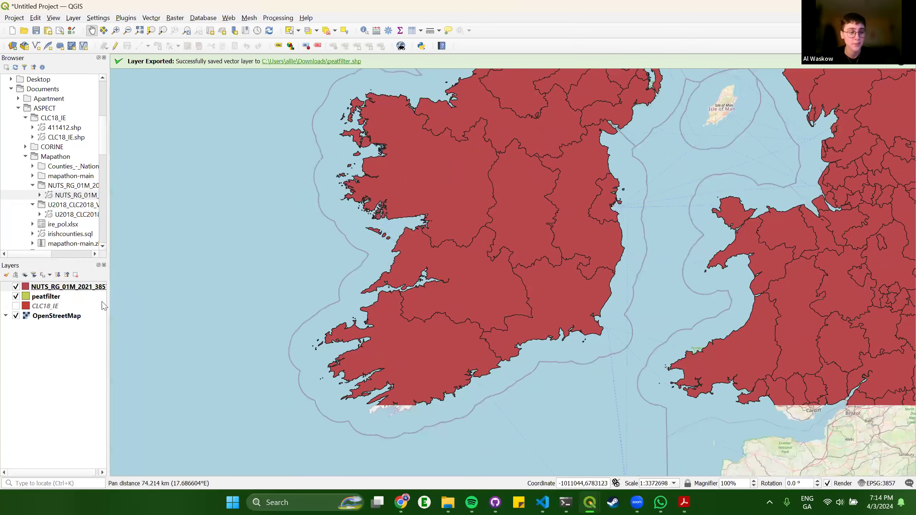
{"action": "left_click_drag", "start_coordinate": [52, 299], "coordinate": [47, 285]}
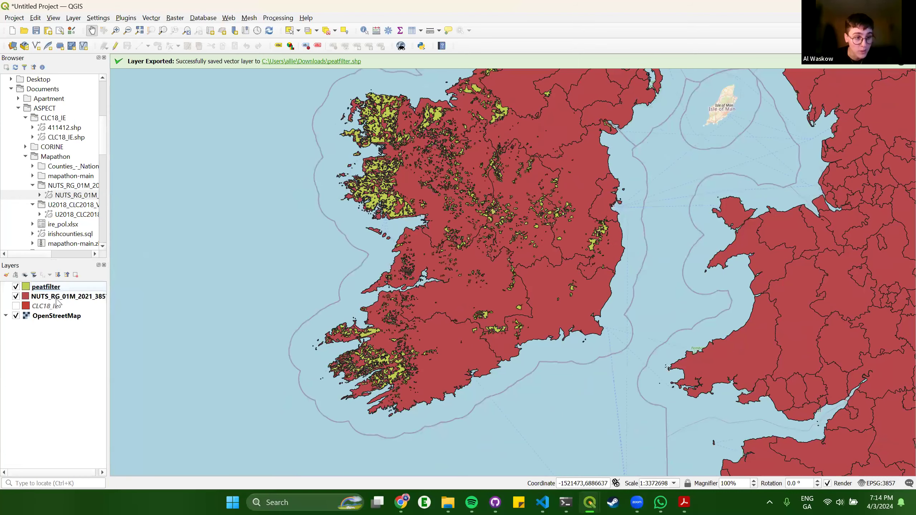
Step: Examine how far the NUTS regions extend across Great Britain and mainland Europe, and return the view to Ireland
{"action": "left_click_drag", "start_coordinate": [656, 285], "coordinate": [531, 307]}
{"action": "scroll", "coordinate": [530, 307], "scroll_direction": "down", "scroll_amount": 1}
{"action": "left_click_drag", "start_coordinate": [679, 334], "coordinate": [538, 316]}
{"action": "left_click_drag", "start_coordinate": [707, 316], "coordinate": [650, 317]}
{"action": "scroll", "coordinate": [650, 317], "scroll_direction": "down", "scroll_amount": 1}
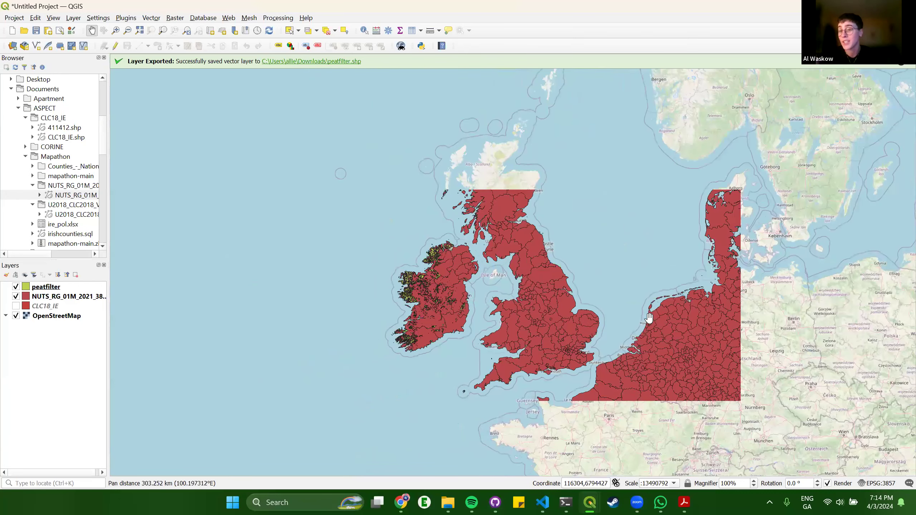
{"action": "left_click_drag", "start_coordinate": [630, 365], "coordinate": [601, 356]}
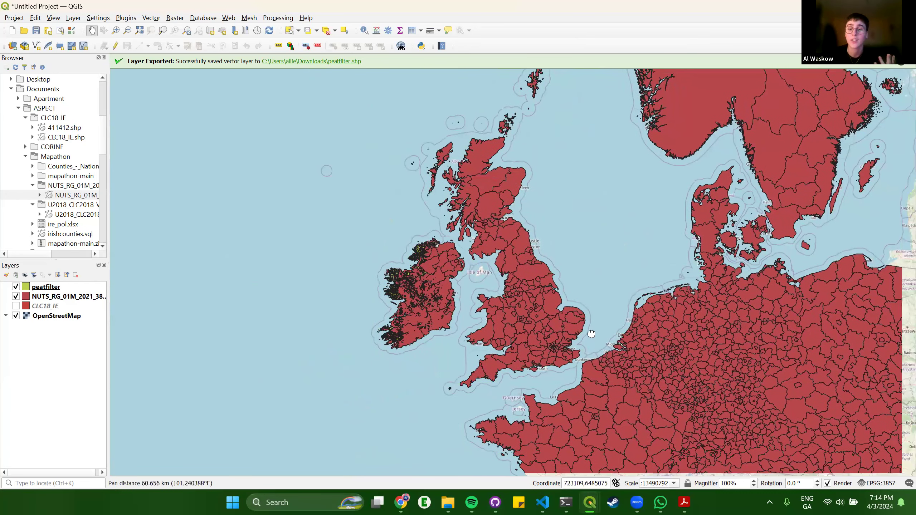
{"action": "left_click_drag", "start_coordinate": [593, 321], "coordinate": [539, 305]}
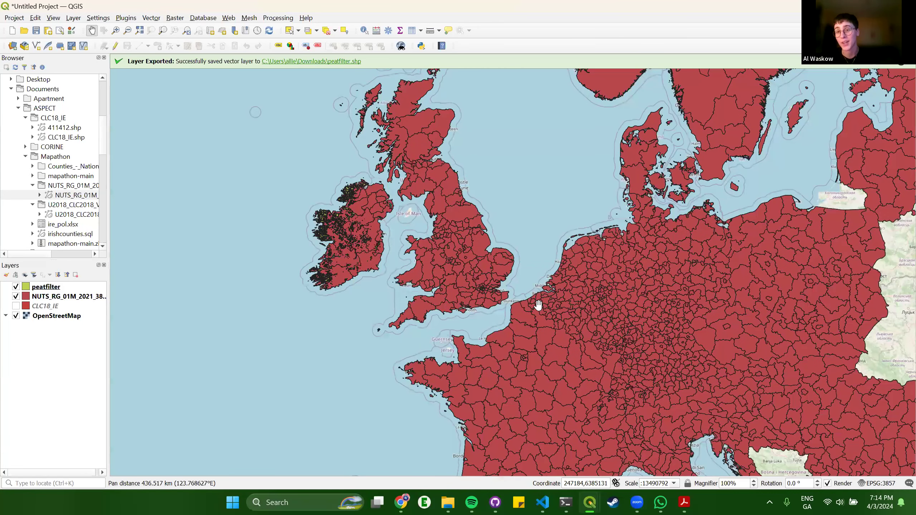
{"action": "scroll", "coordinate": [538, 306], "scroll_direction": "up", "scroll_amount": 2}
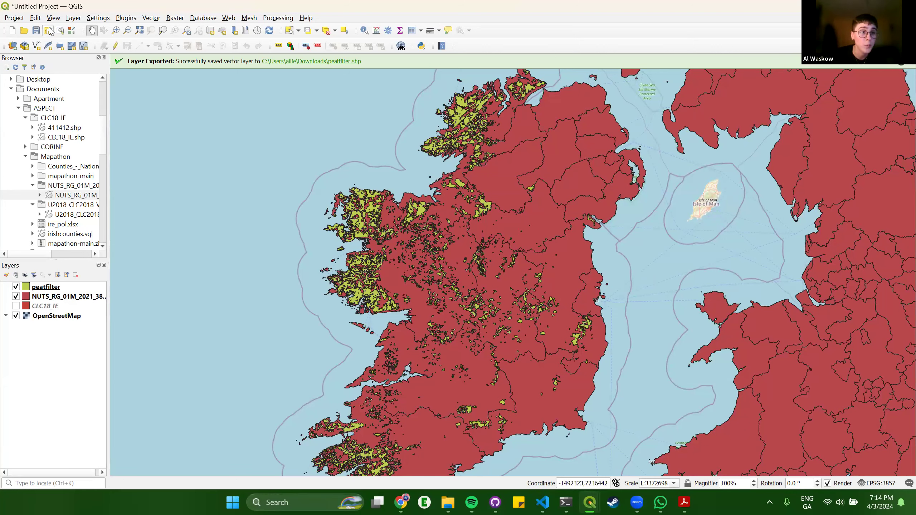
Step: Export the current map view as a PNG image named "example map" in the Downloads folder, keeping the default export settings
{"action": "left_click", "coordinate": [15, 18]}
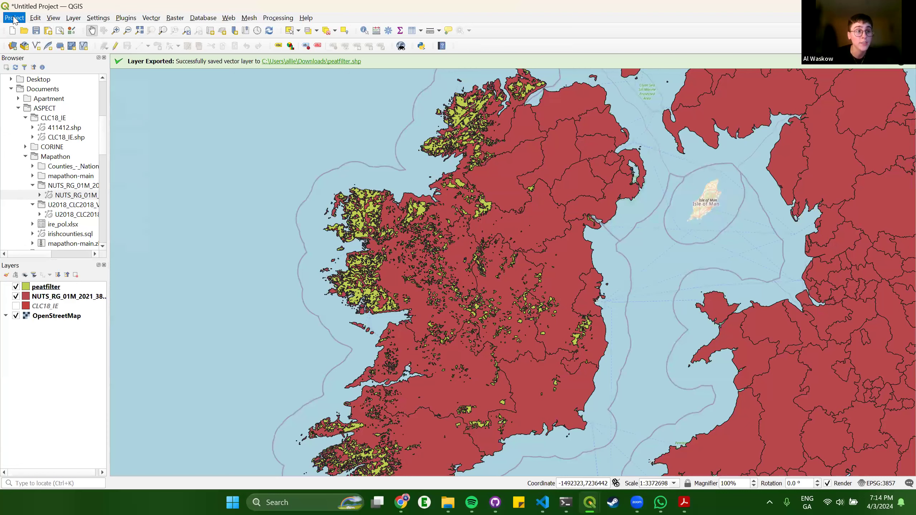
{"action": "mouse_move", "coordinate": [8, 65]}
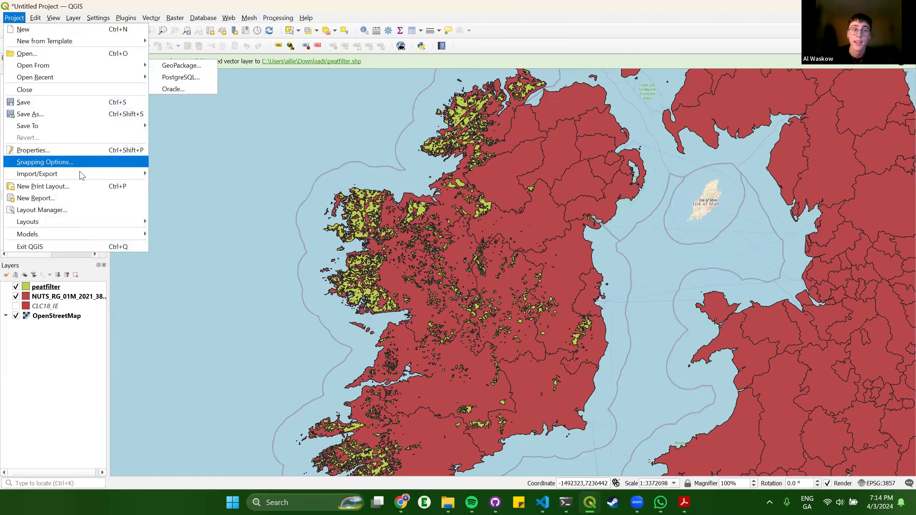
{"action": "mouse_move", "coordinate": [81, 175]}
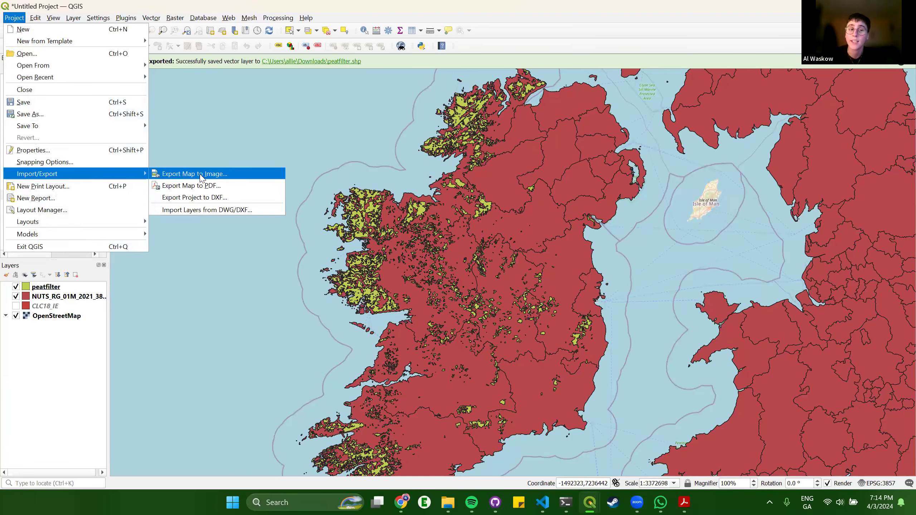
{"action": "left_click", "coordinate": [184, 175]}
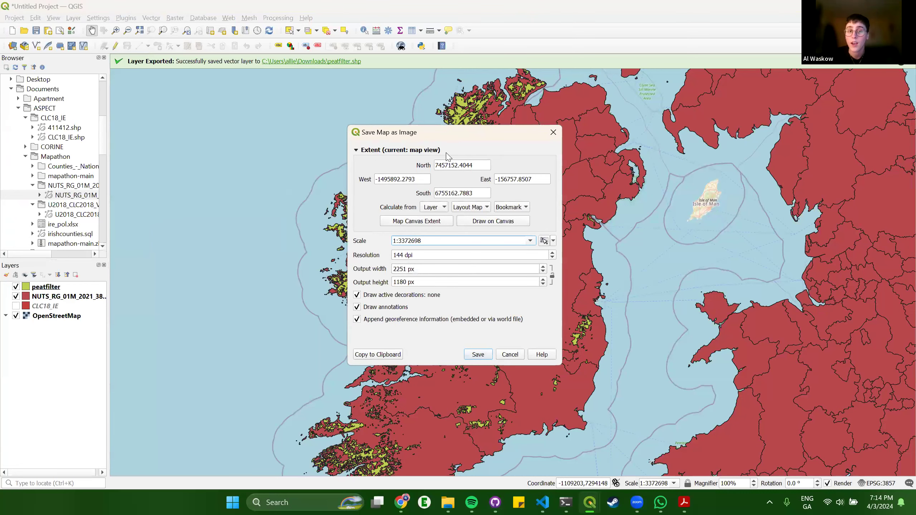
{"action": "left_click_drag", "start_coordinate": [449, 132], "coordinate": [339, 125]}
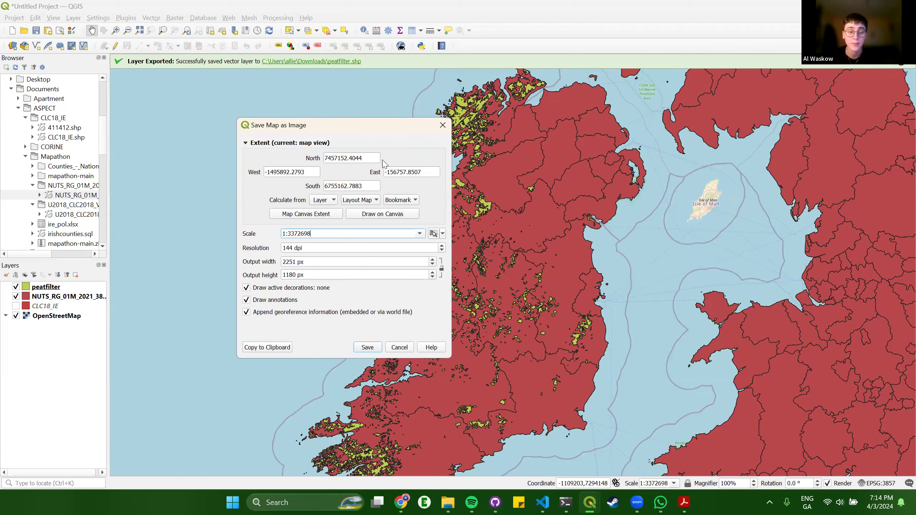
{"action": "left_click", "coordinate": [368, 348]}
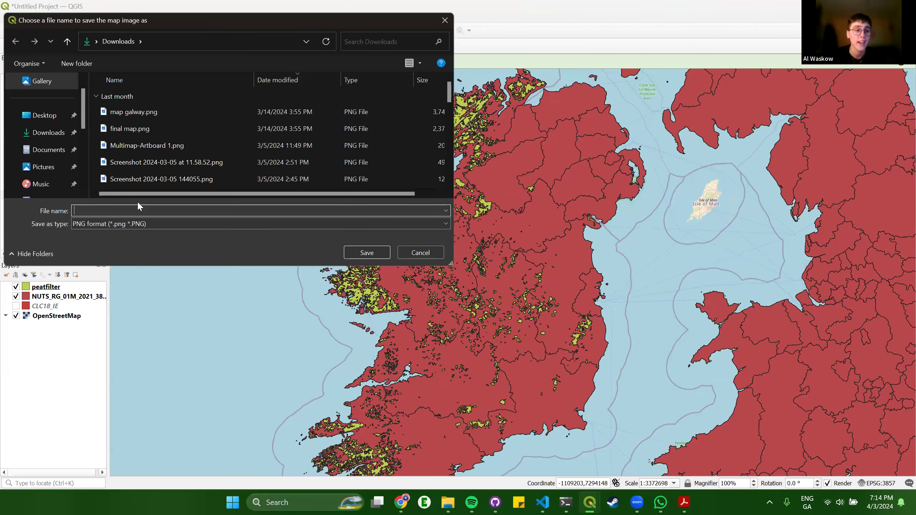
{"action": "left_click", "coordinate": [117, 212]}
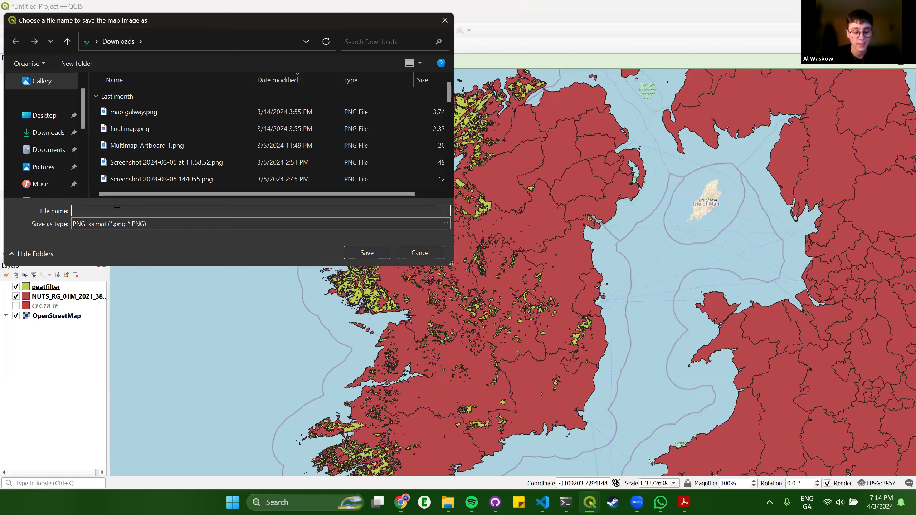
{"action": "type", "text": "example map"}
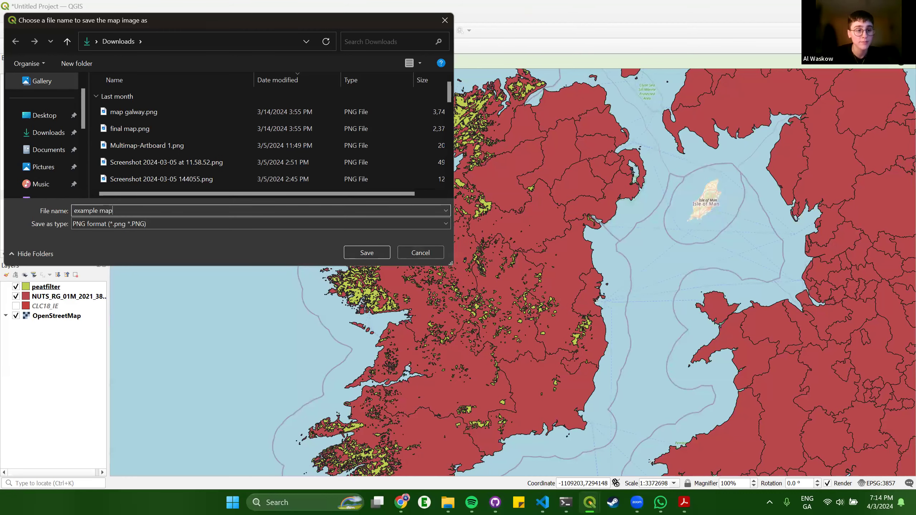
{"action": "left_click", "coordinate": [380, 253]}
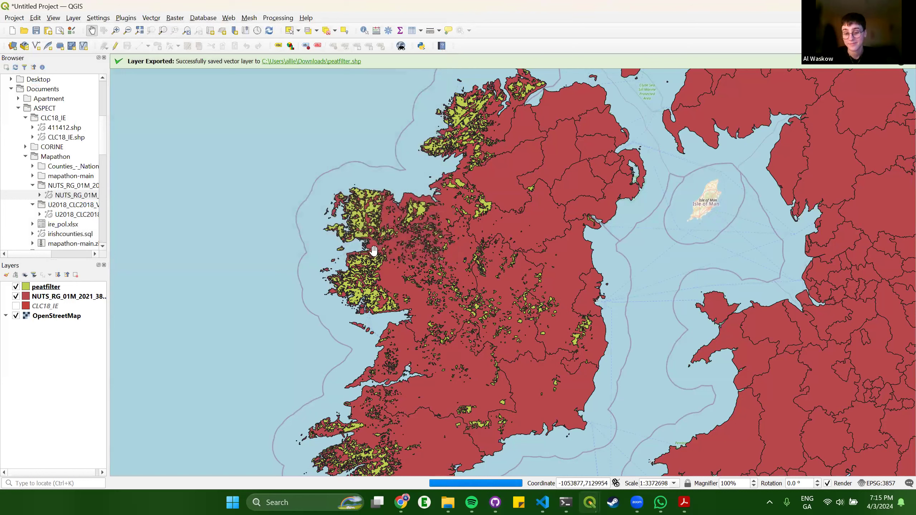
Step: View the exported example map.png from the Downloads folder, and close both the image and the folder window
{"action": "mouse_move", "coordinate": [448, 503]}
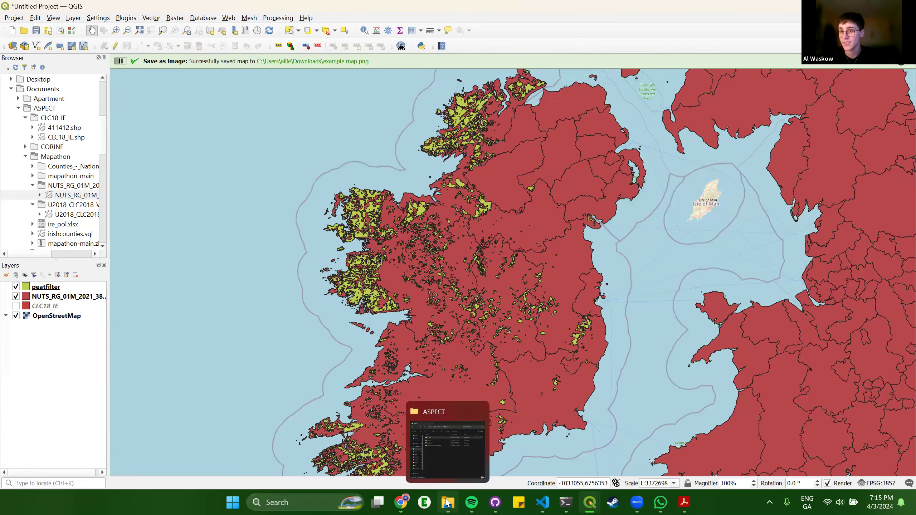
{"action": "left_click", "coordinate": [448, 449]}
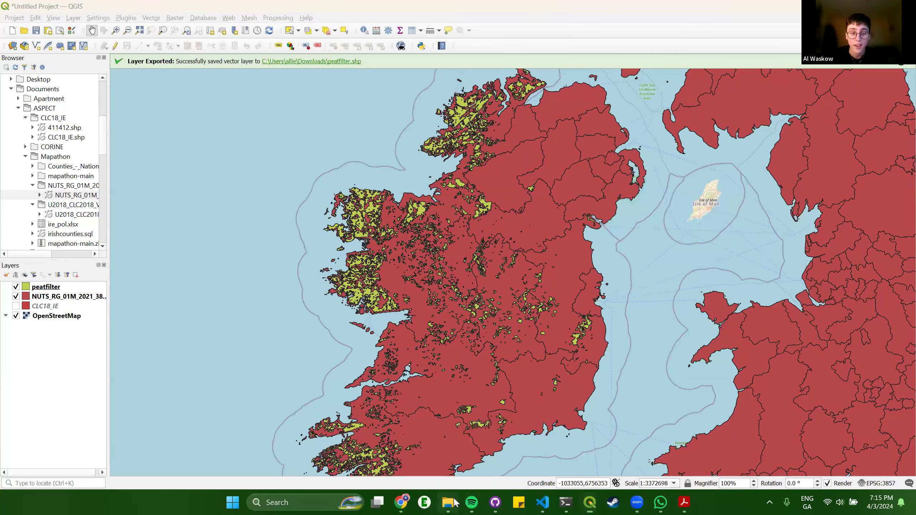
{"action": "left_click", "coordinate": [413, 257]}
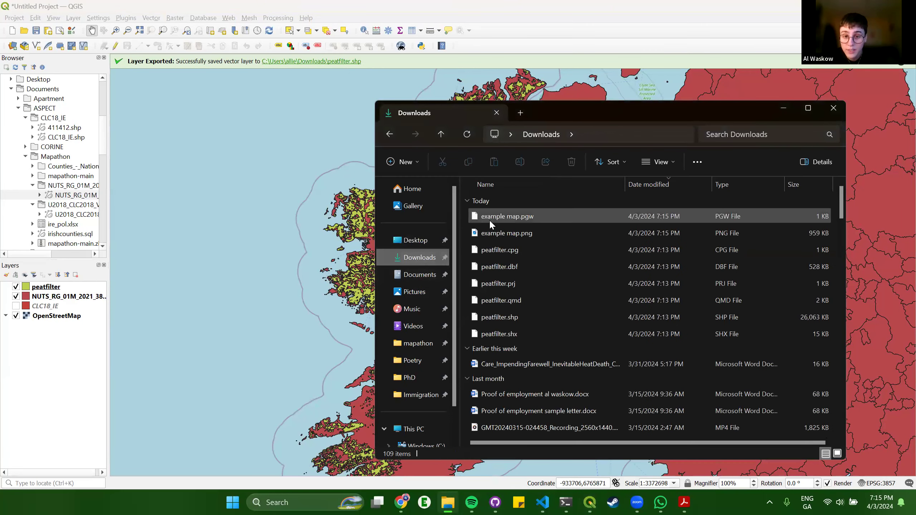
{"action": "double_click", "coordinate": [497, 233]}
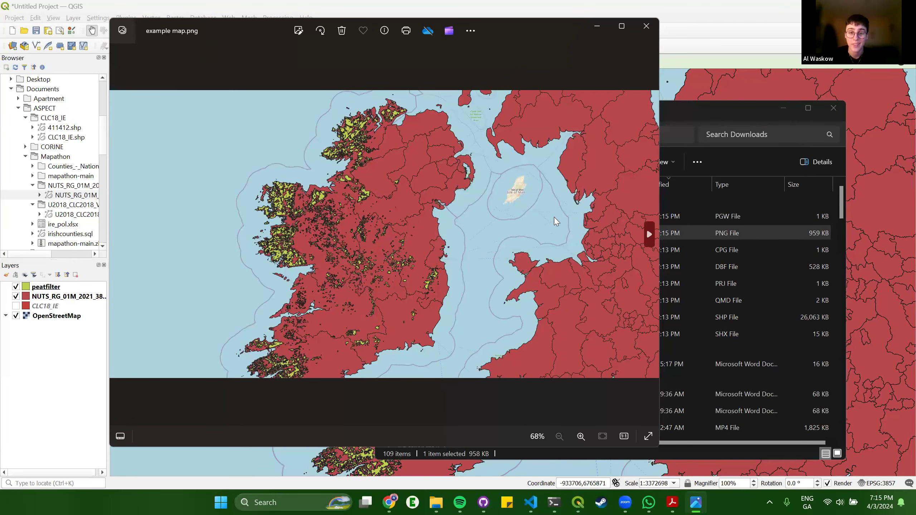
{"action": "left_click", "coordinate": [642, 28]}
{"action": "left_click_drag", "start_coordinate": [644, 111], "coordinate": [607, 97]}
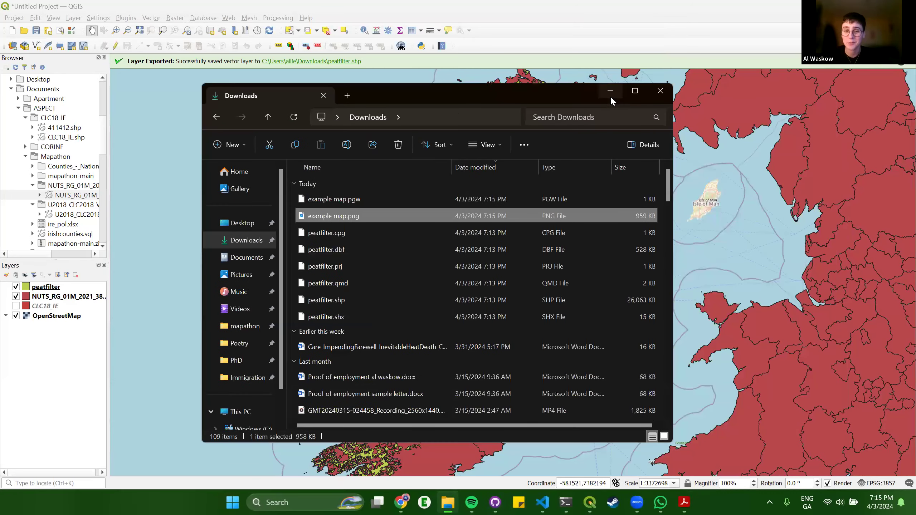
{"action": "left_click", "coordinate": [660, 91]}
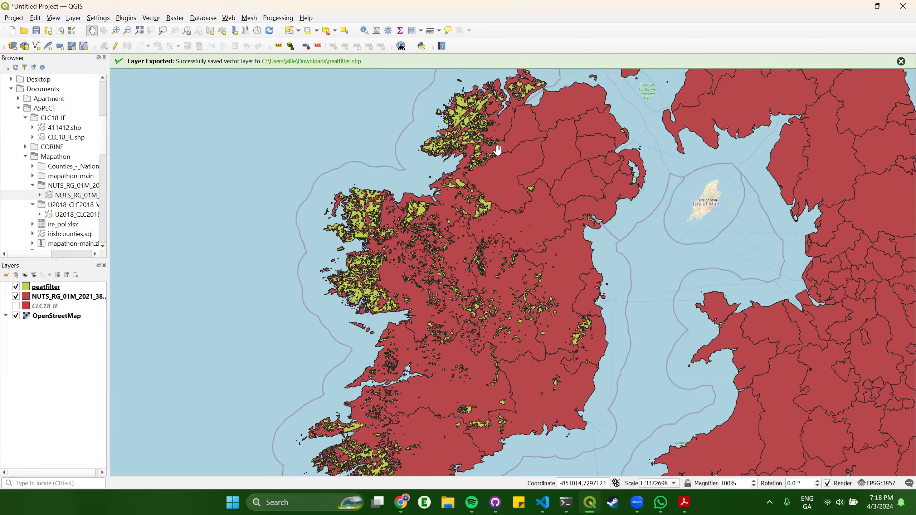
{"action": "key", "text": "XF86AudioRaiseVolume"}
{"action": "key", "text": "XF86AudioRaiseVolume"}
{"action": "key", "text": "XF86AudioRaiseVolume"}
{"action": "key", "text": "XF86AudioRaiseVolume"}
{"action": "key", "text": "XF86AudioRaiseVolume"}
{"action": "key", "text": "XF86AudioRaiseVolume"}
{"action": "key", "text": "XF86AudioRaiseVolume"}
{"action": "key", "text": "XF86AudioRaiseVolume"}
{"action": "key", "text": "XF86AudioRaiseVolume"}
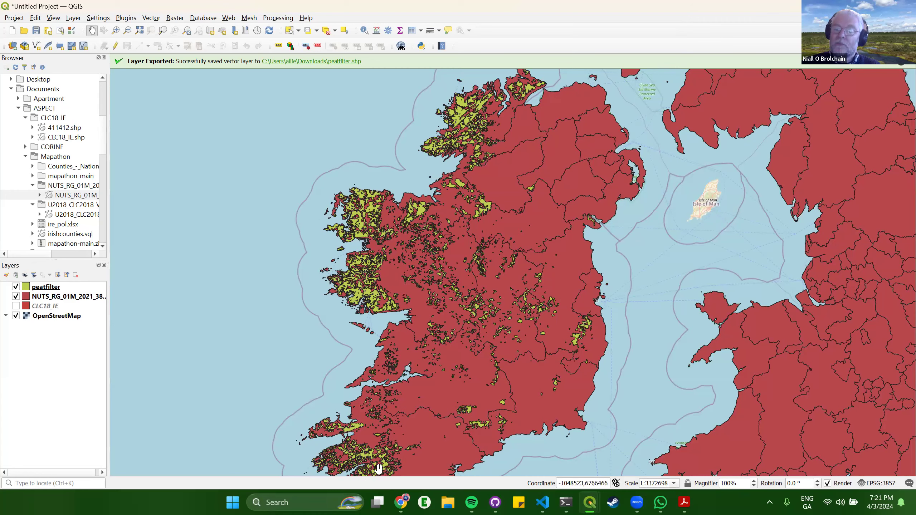
Step: Switch to the Mapathon Masterdoc in Chrome and find the Shapefile Discovery section with its tips on finding shapefiles
{"action": "mouse_move", "coordinate": [406, 503]}
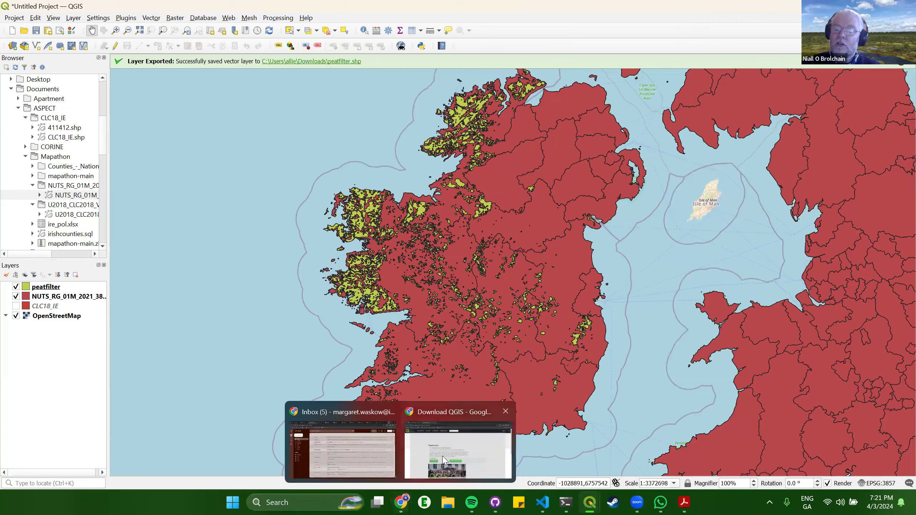
{"action": "left_click", "coordinate": [457, 447]}
{"action": "left_click", "coordinate": [108, 11]}
{"action": "scroll", "coordinate": [671, 257], "scroll_direction": "down", "scroll_amount": 6}
{"action": "scroll", "coordinate": [672, 258], "scroll_direction": "down", "scroll_amount": 18}
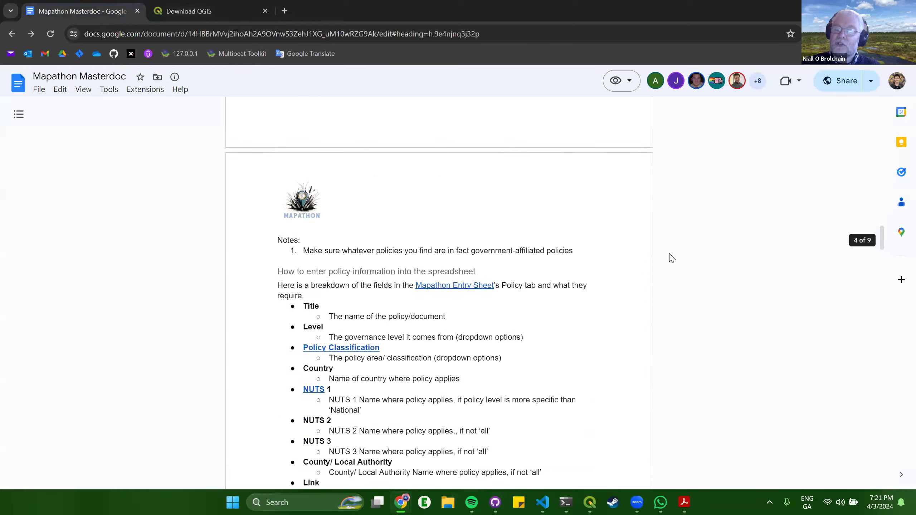
{"action": "scroll", "coordinate": [672, 257], "scroll_direction": "down", "scroll_amount": 20}
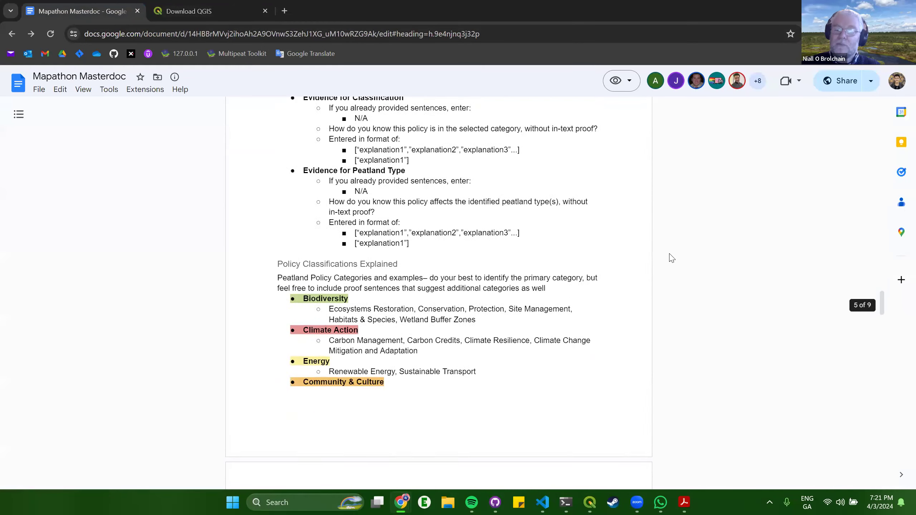
{"action": "scroll", "coordinate": [671, 257], "scroll_direction": "down", "scroll_amount": 3}
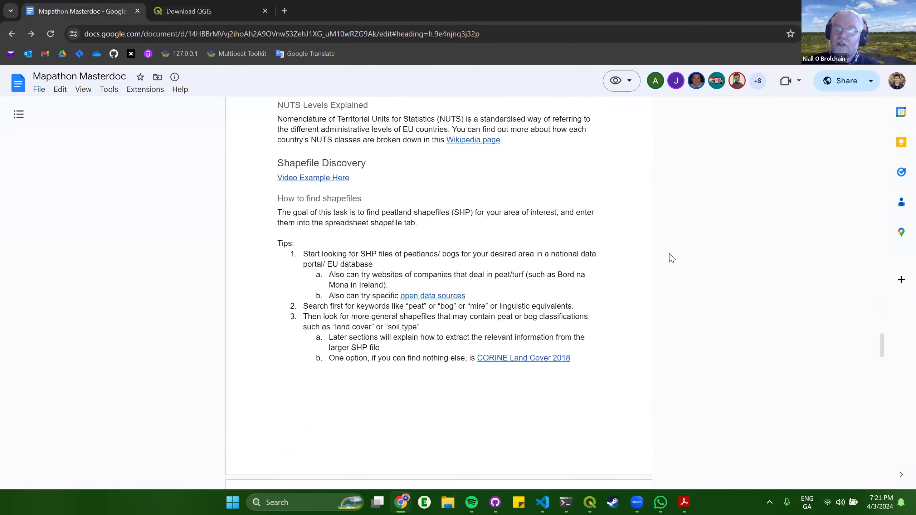
Step: Open the "open data sources" link from the shapefile tips to view the Peatlands Open Data spreadsheet, and return to the Masterdoc
{"action": "left_click", "coordinate": [465, 296]}
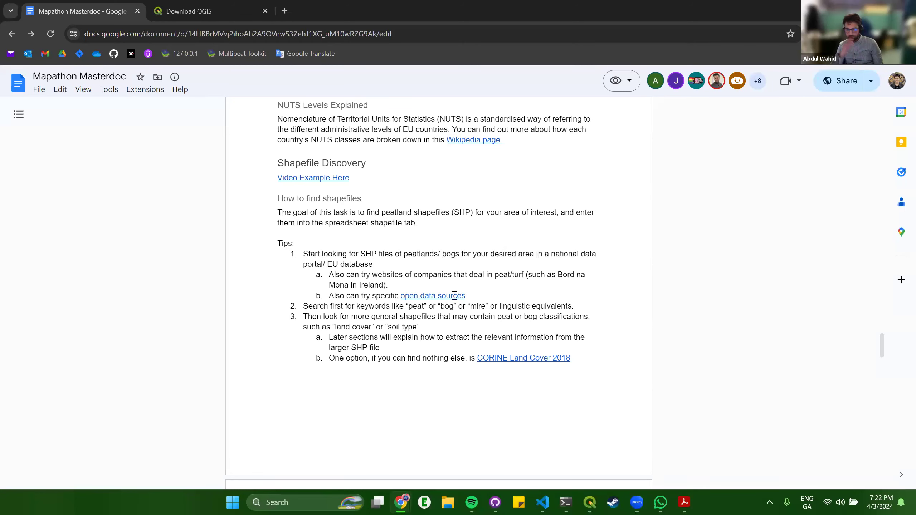
{"action": "mouse_move", "coordinate": [454, 297]}
{"action": "left_click", "coordinate": [461, 311]}
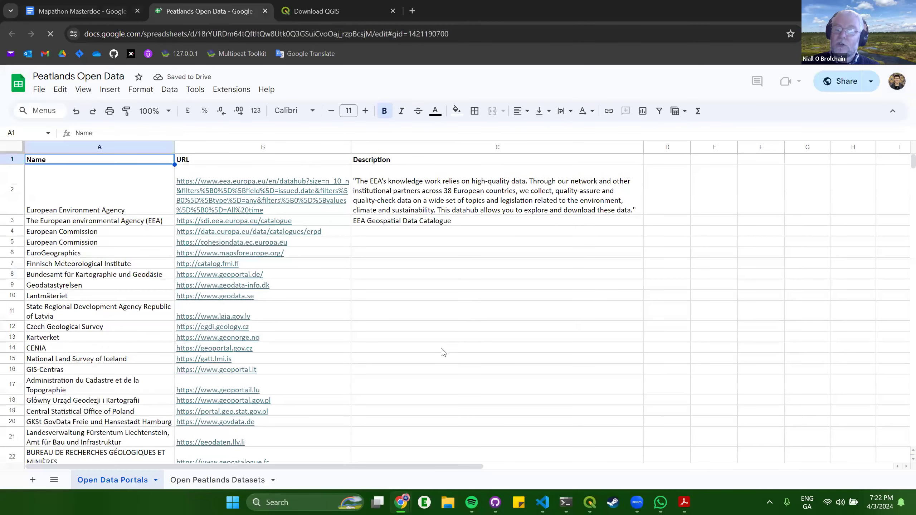
{"action": "left_click", "coordinate": [96, 5]}
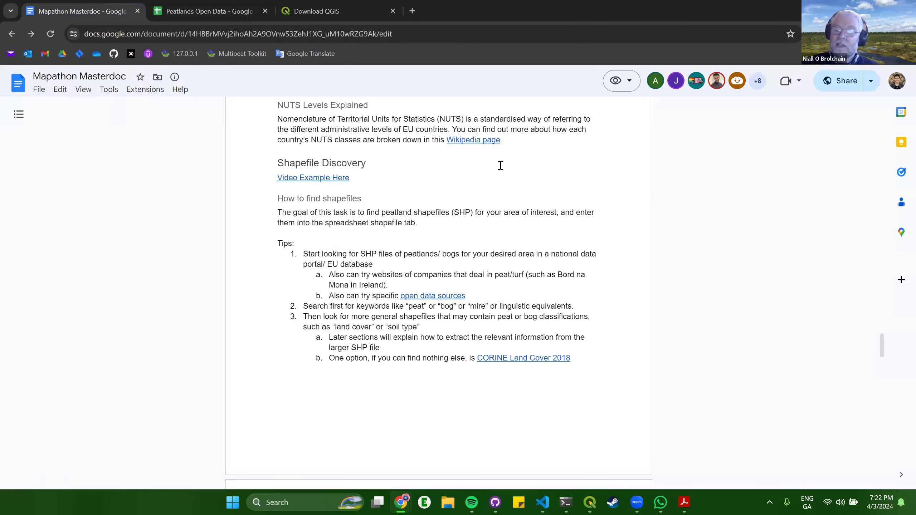
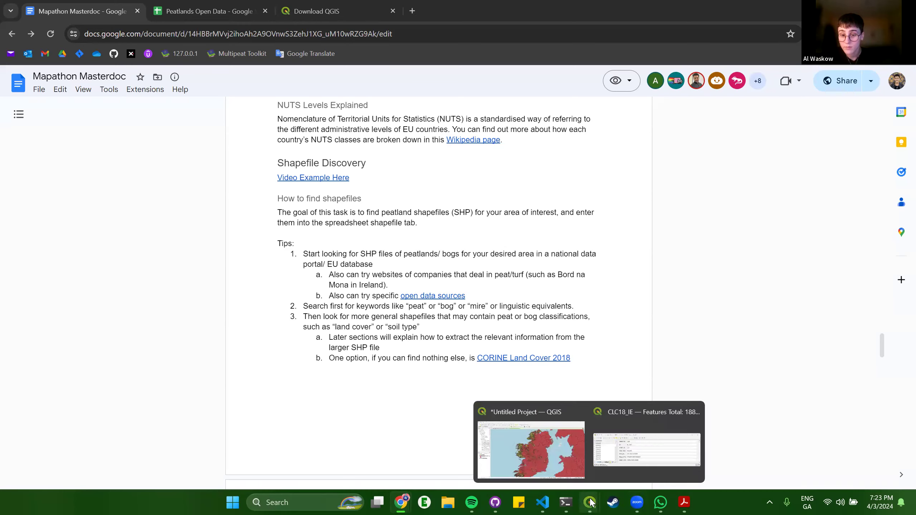
Step: Switch back to the QGIS project and close the CLC18_IE attribute table
{"action": "left_click", "coordinate": [574, 452]}
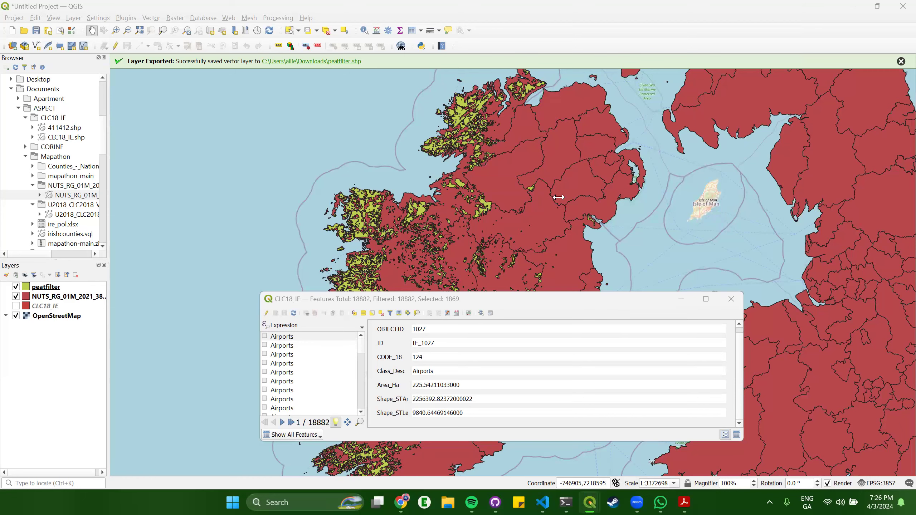
{"action": "left_click", "coordinate": [732, 299]}
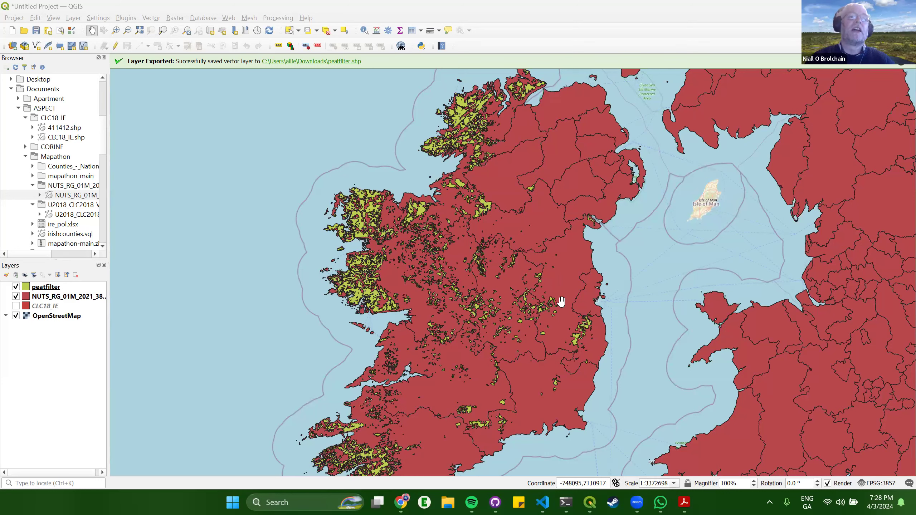
{"action": "key", "text": "Caps_Lock"}
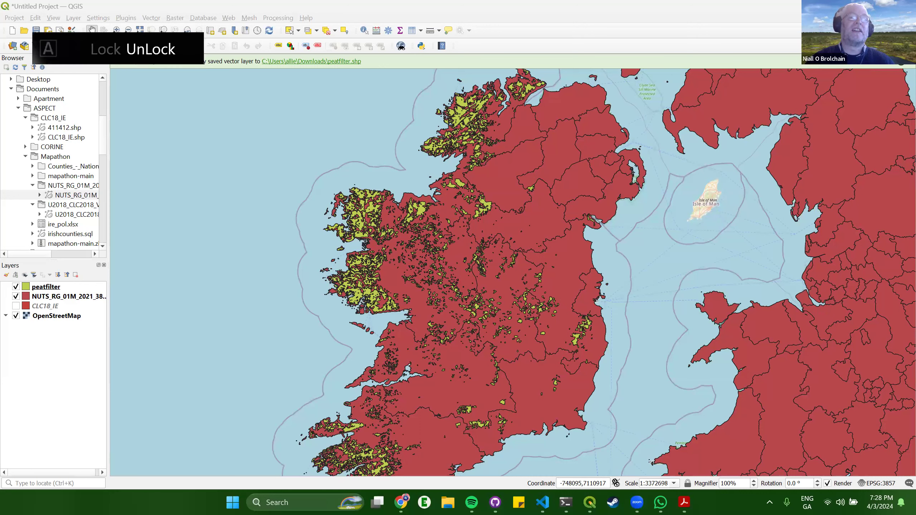